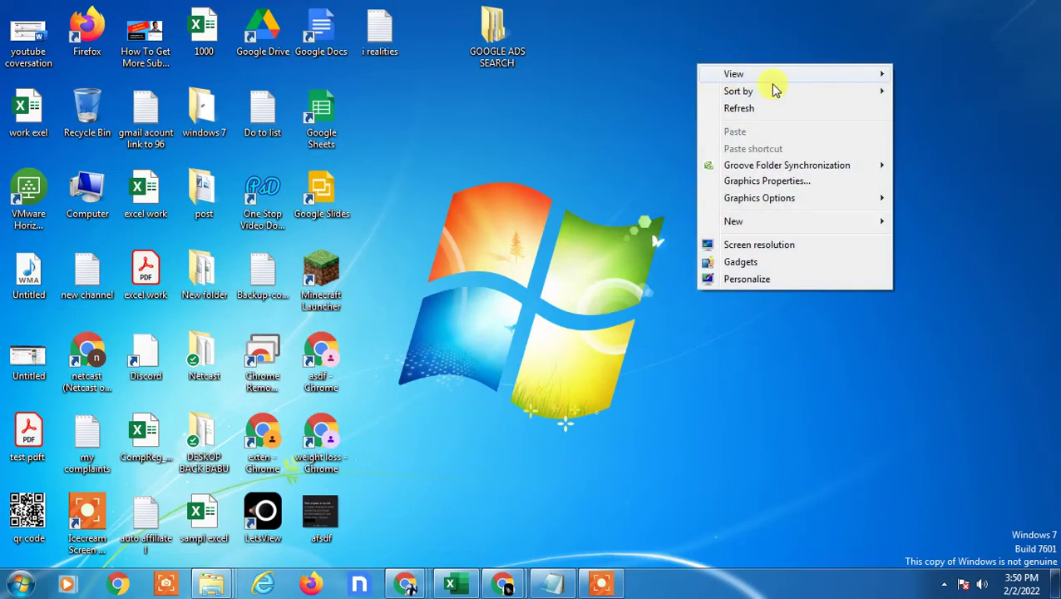
Step: Refresh the Windows 7 desktop from its right-click menu
left_click(725, 106)
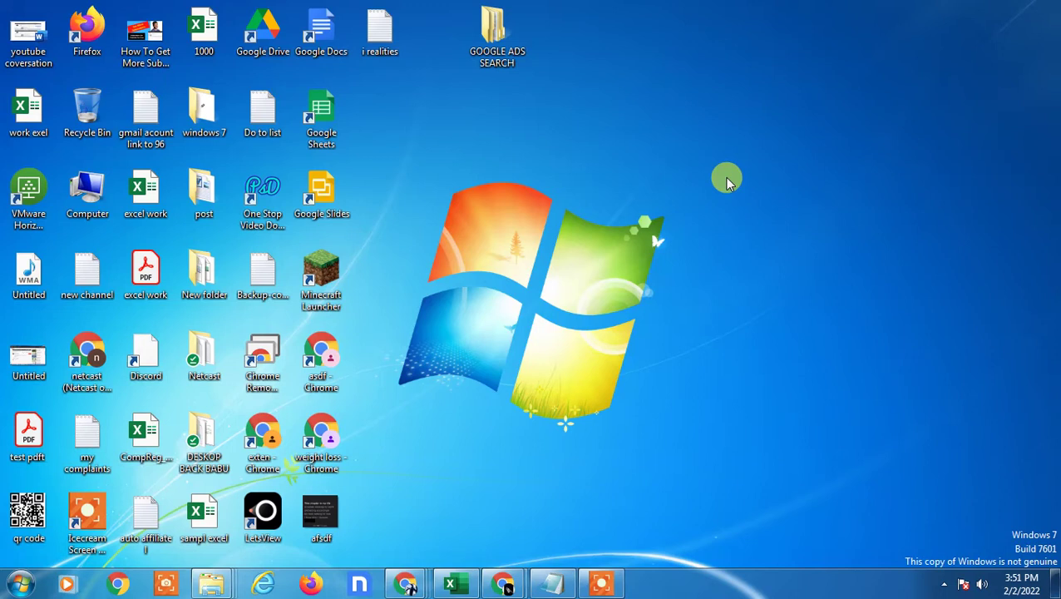
right_click(624, 57)
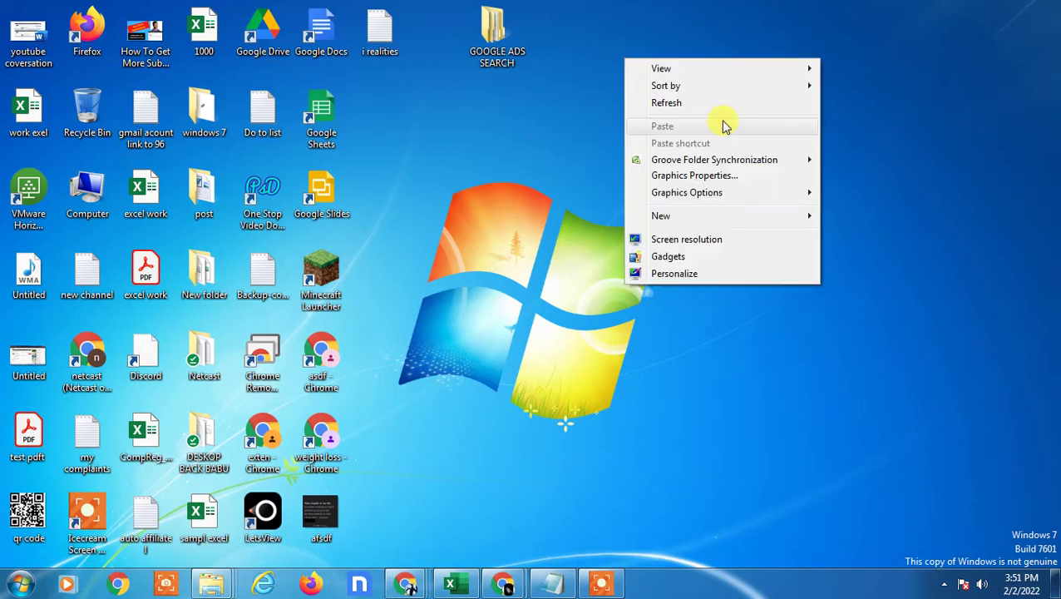
left_click(711, 106)
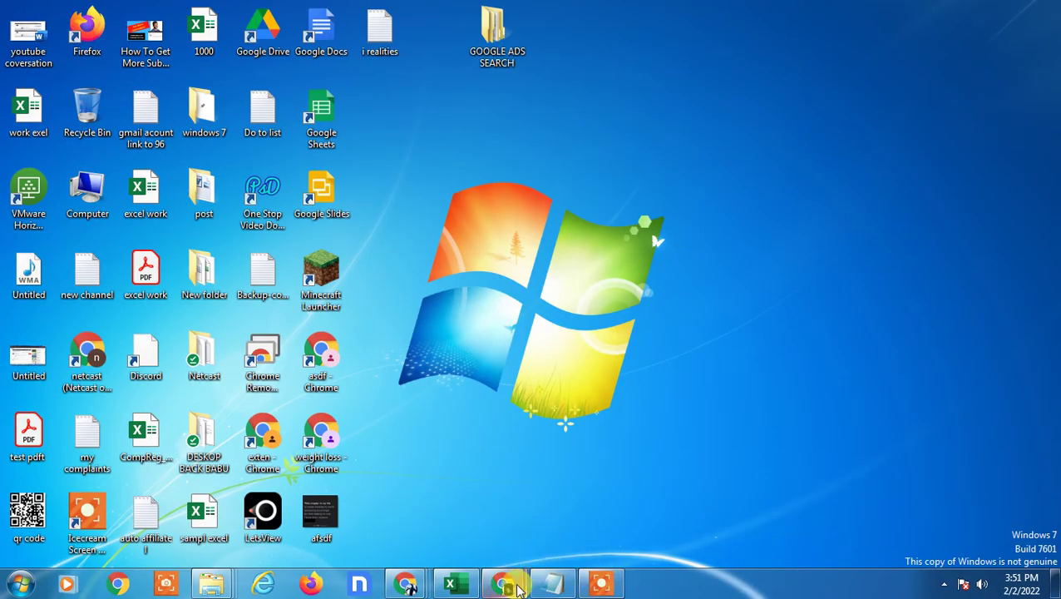
Step: In the incognito window, load google.com and search 'restore disabled google account'
left_click(517, 579)
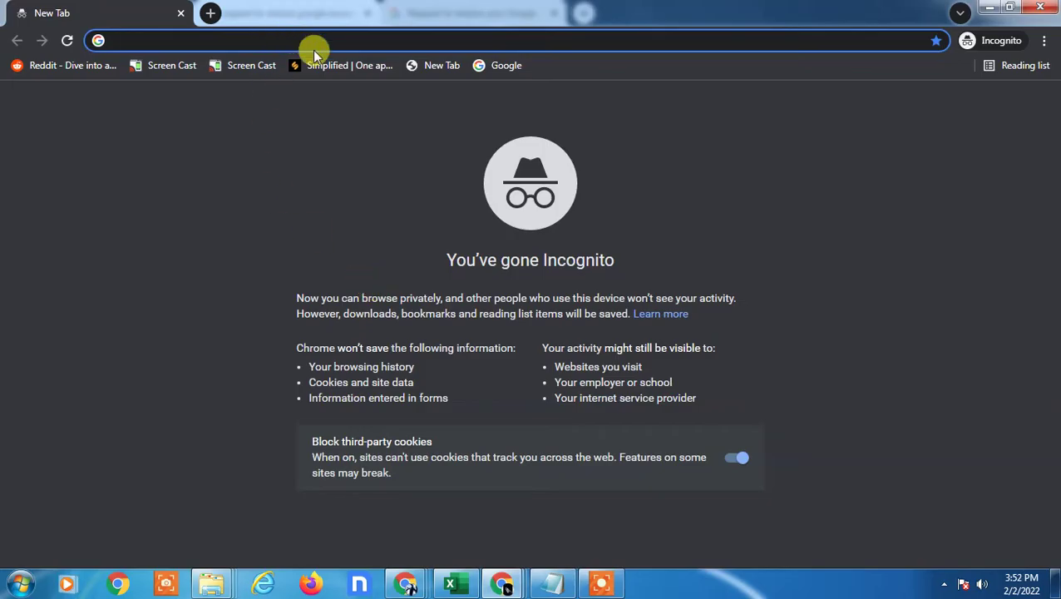
type("goo")
key("Return")
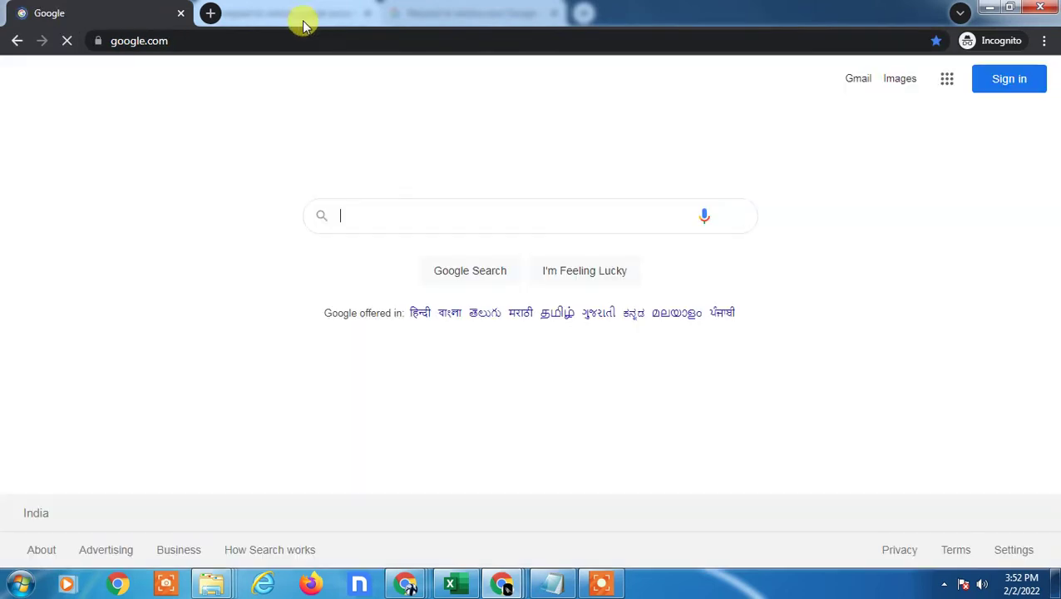
left_click(368, 223)
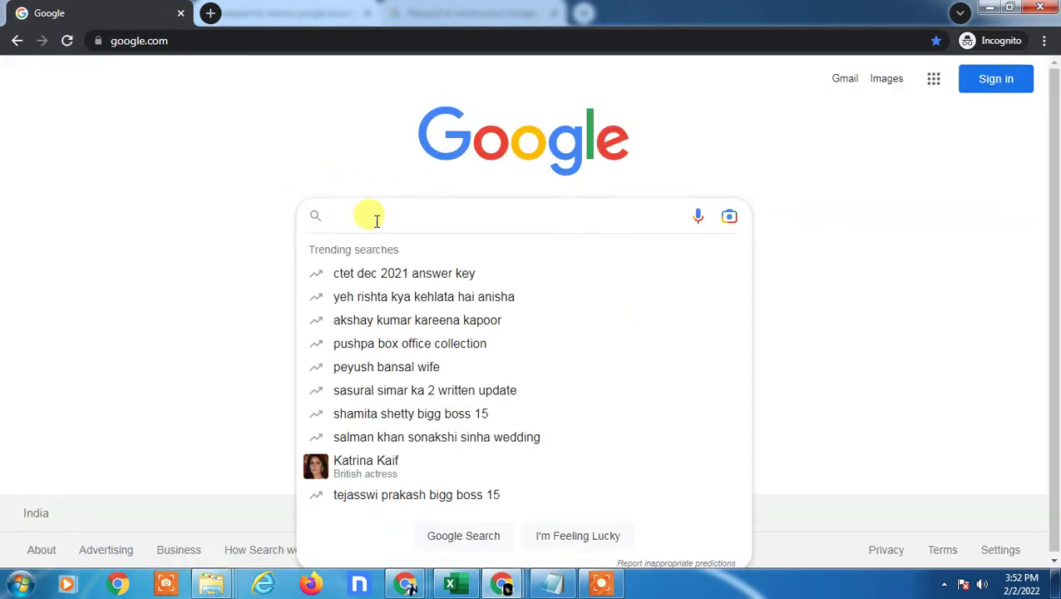
type("resto")
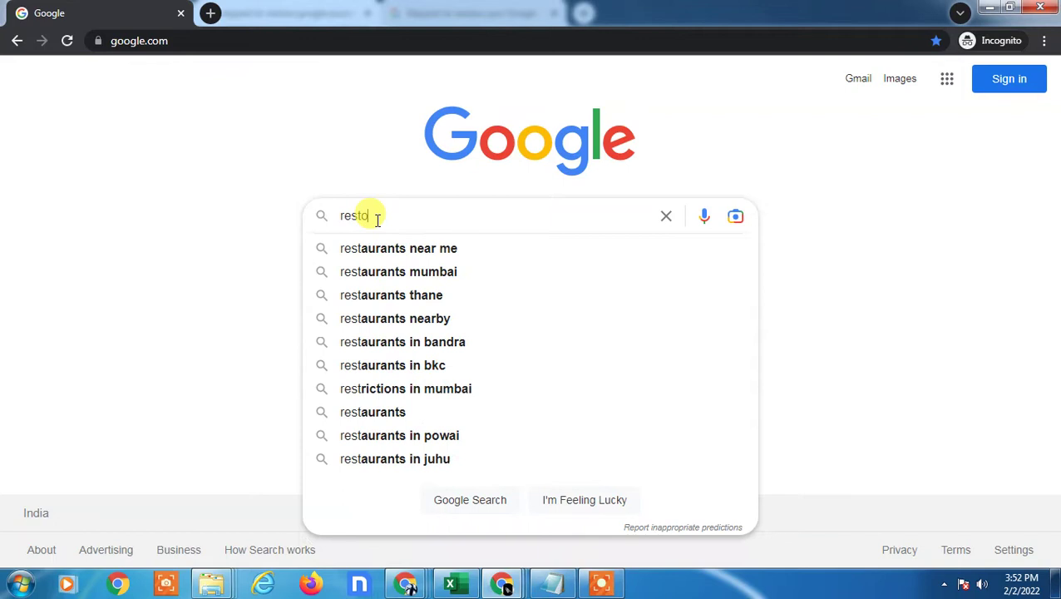
type("re de")
key("BackSpace")
type("is")
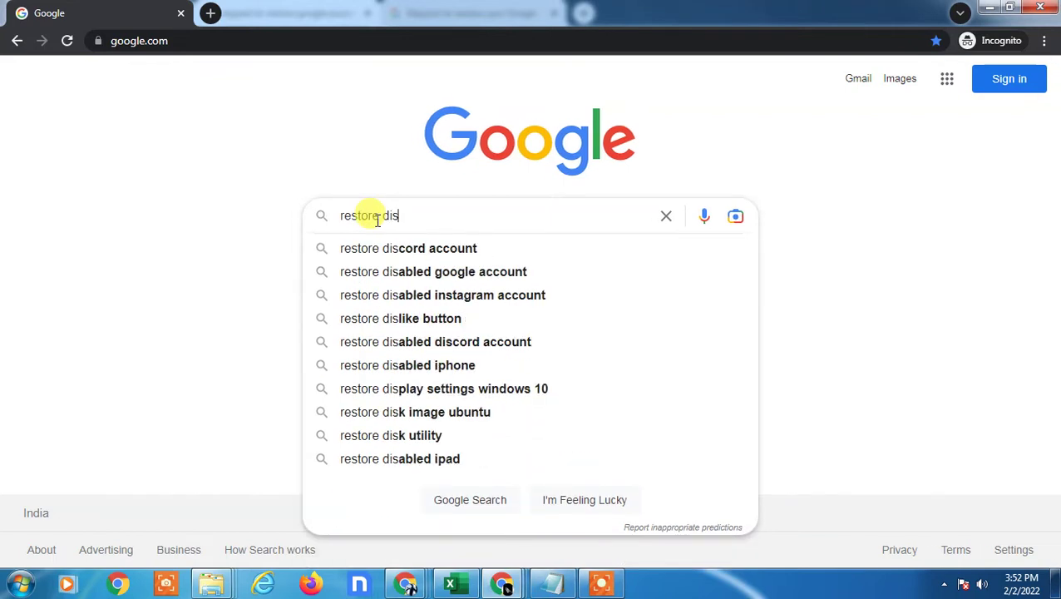
type("abled")
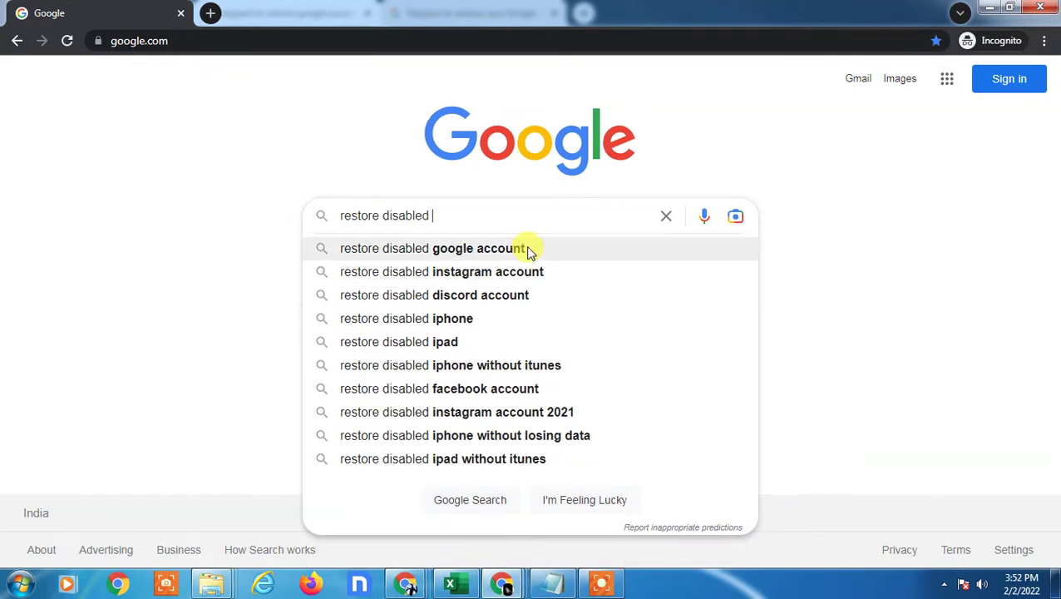
left_click(525, 248)
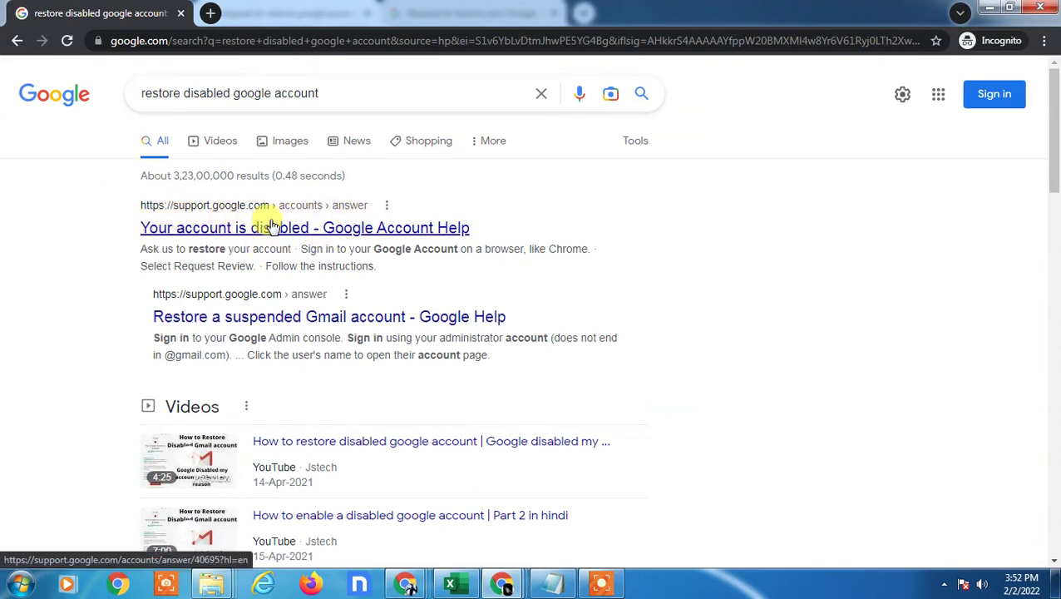
Step: Open the 'Your account is disabled' result in a new tab and switch to it
right_click(268, 218)
left_click(300, 231)
left_click(226, 8)
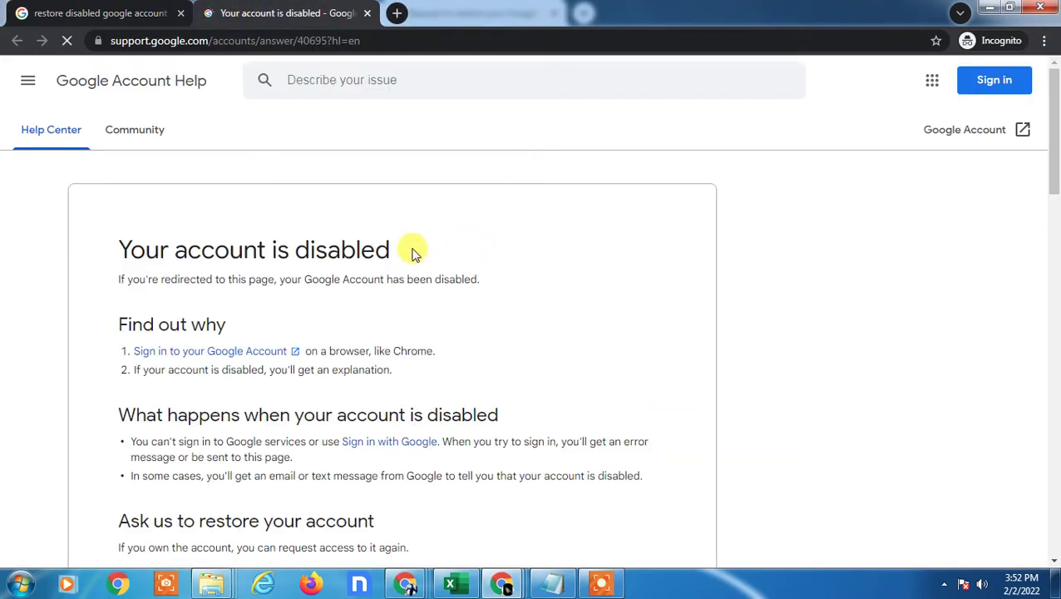
Step: Read the article's opening, highlighting the heading and first passages
left_click_drag(123, 250, 432, 243)
scroll(432, 244, "down", 1)
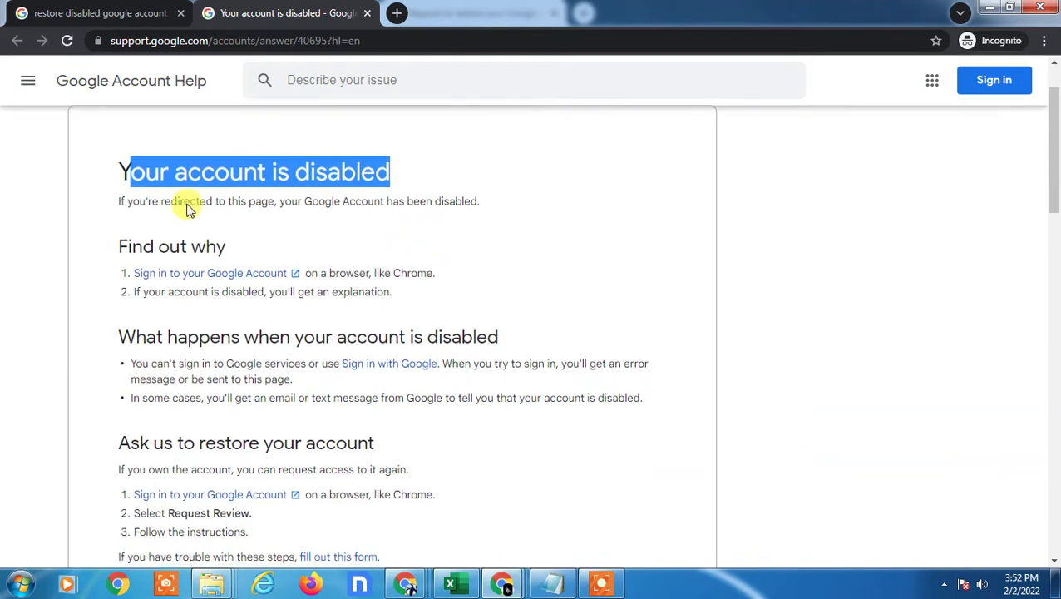
left_click(185, 205)
left_click_drag(121, 203, 464, 351)
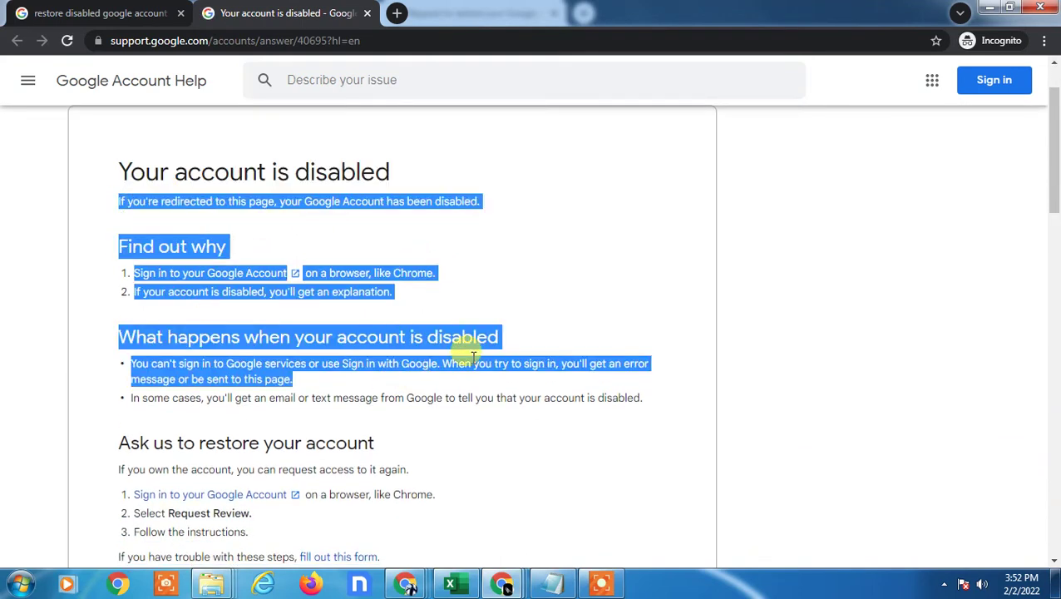
scroll(525, 338, "down", 2)
scroll(525, 338, "up", 2)
left_click(35, 237)
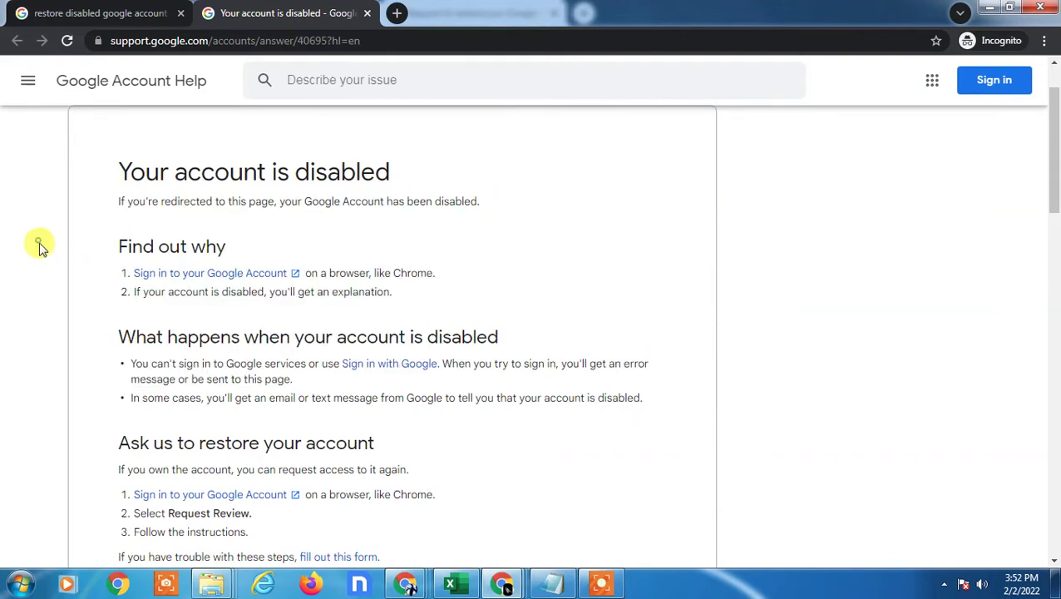
scroll(224, 311, "down", 1)
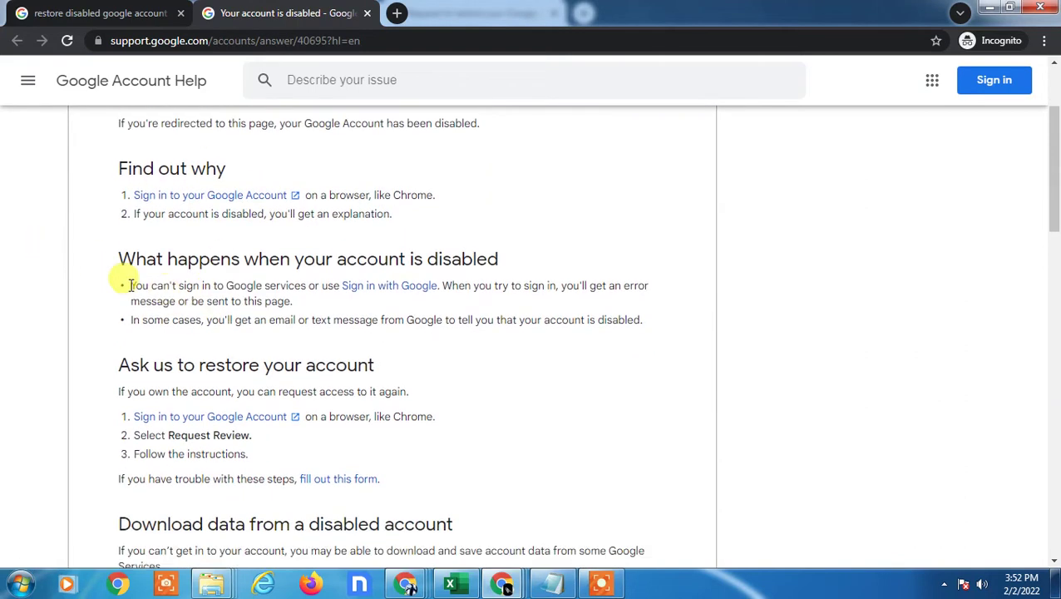
Step: Read on through the browser sign-in instructions to the 'Ask us to restore your account' section
left_click_drag(306, 195, 429, 193)
left_click(380, 193)
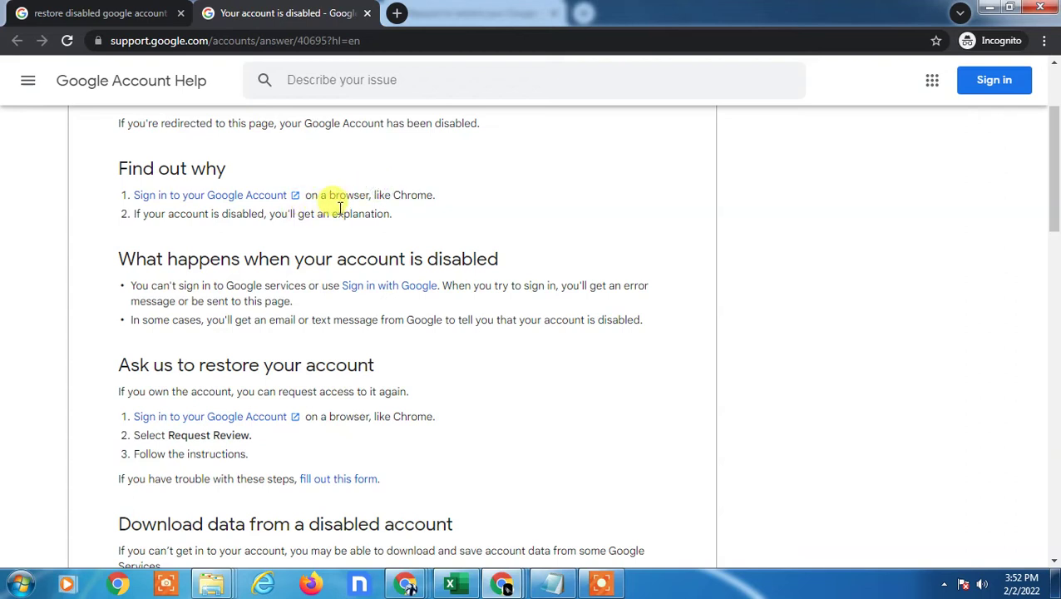
left_click_drag(330, 195, 377, 195)
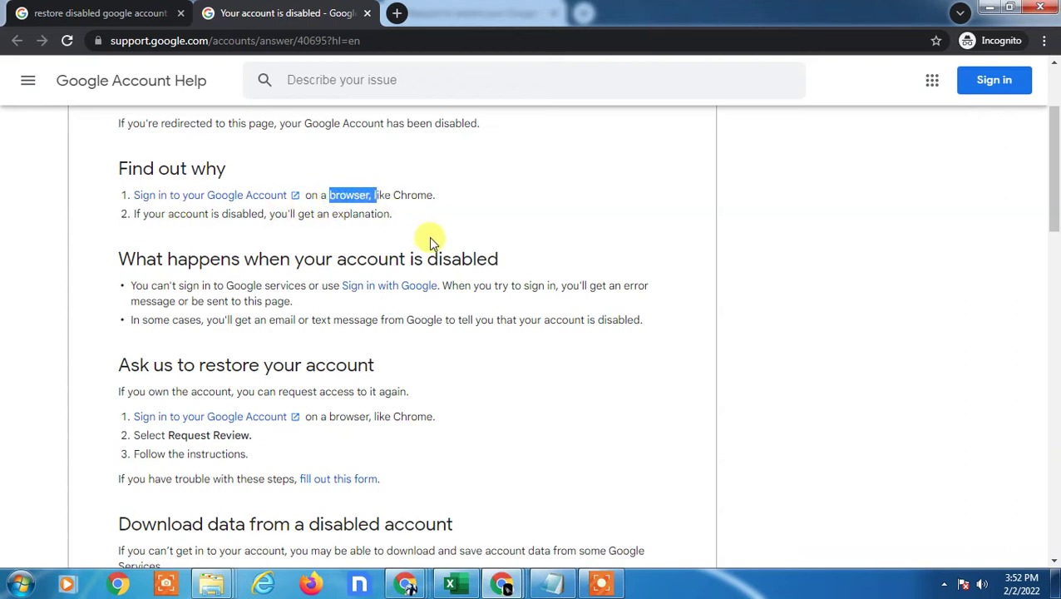
scroll(299, 230, "down", 1)
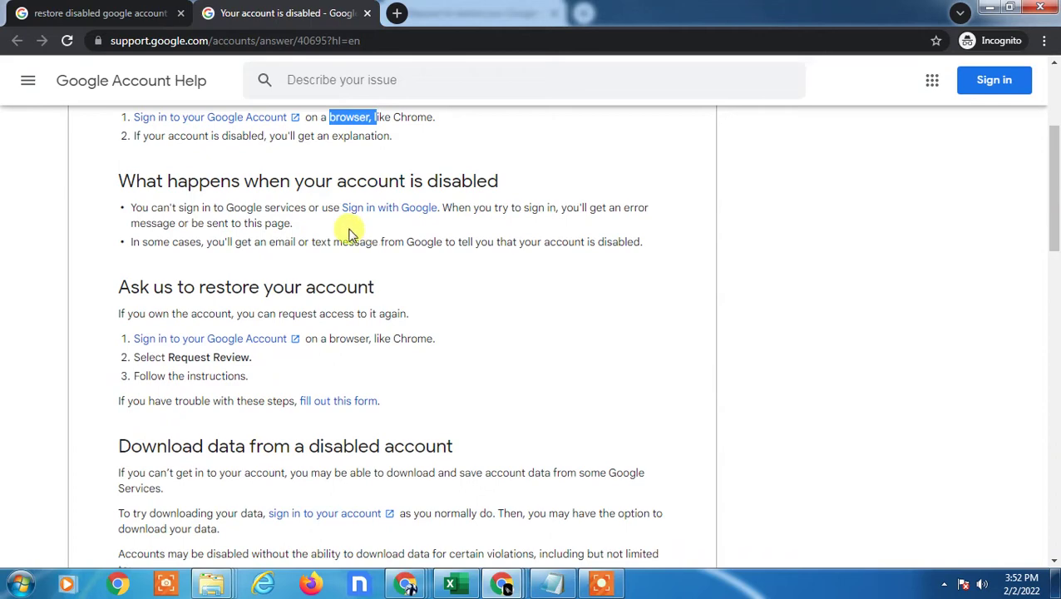
left_click_drag(135, 180, 438, 180)
scroll(435, 322, "down", 1)
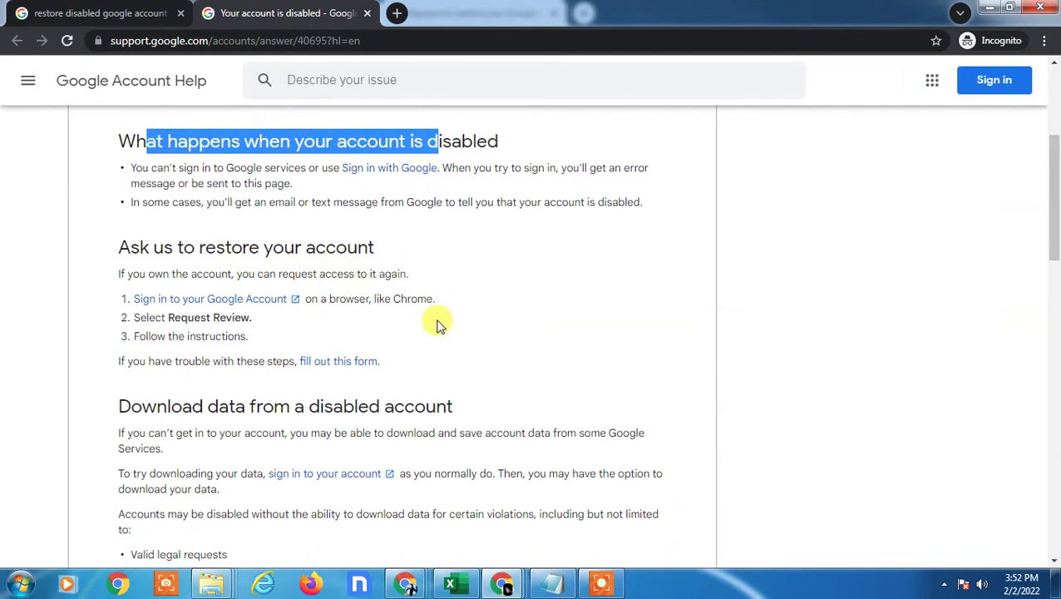
scroll(545, 319, "down", 2)
scroll(552, 322, "up", 2)
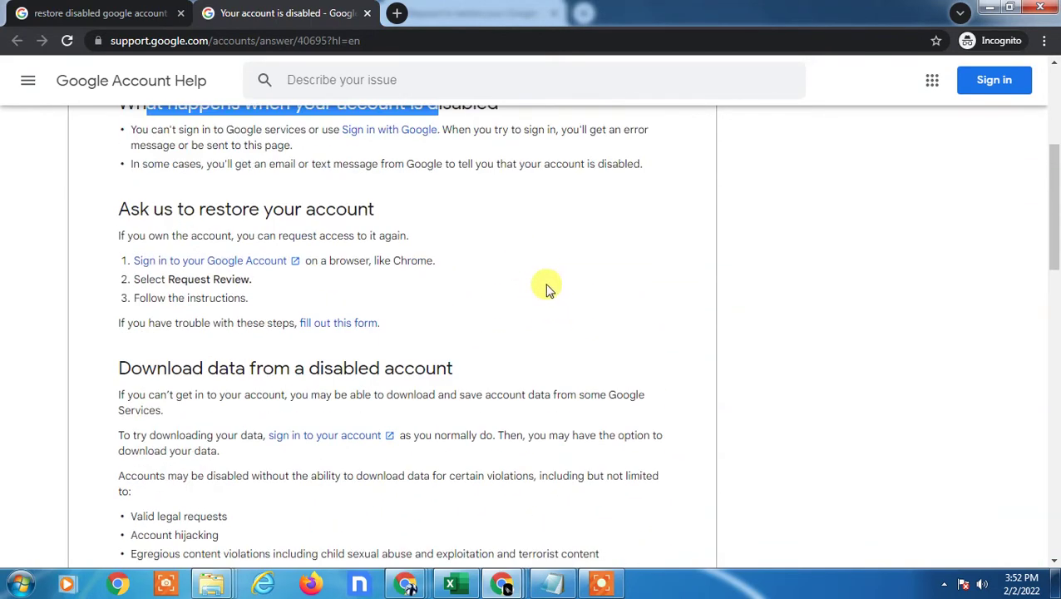
scroll(547, 286, "up", 2)
scroll(439, 230, "down", 2)
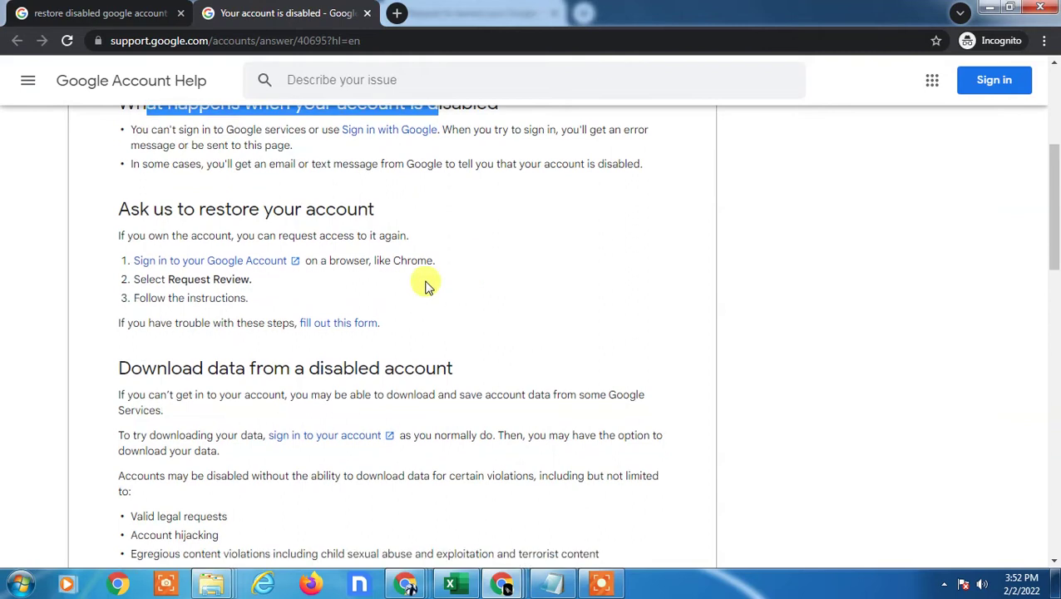
Step: Open the 'fill out this form' link and scroll to the Gmail-address question
left_click(337, 328)
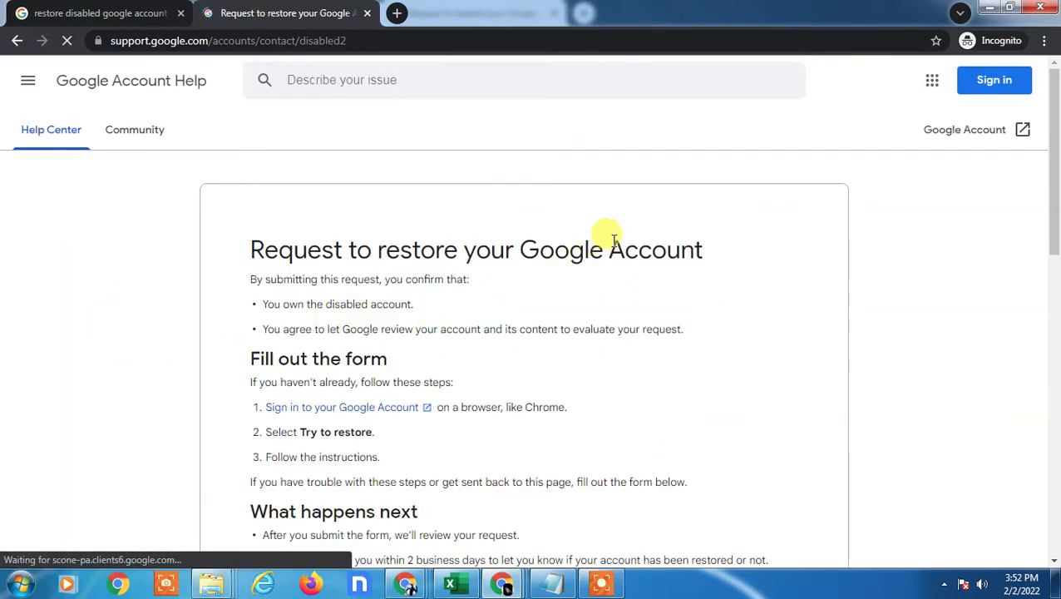
scroll(607, 235, "down", 1)
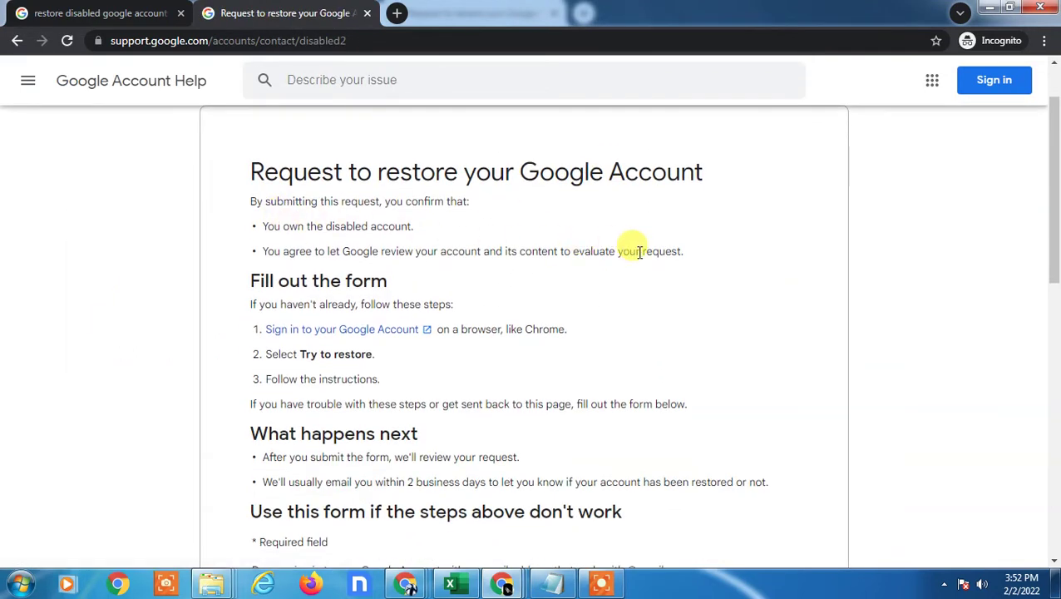
scroll(639, 251, "down", 1)
scroll(636, 250, "down", 1)
scroll(636, 312, "up", 3)
mouse_move(224, 243)
left_mouse_down()
mouse_move(306, 243)
mouse_move(768, 322)
left_mouse_up()
scroll(768, 322, "down", 2)
scroll(768, 323, "down", 3)
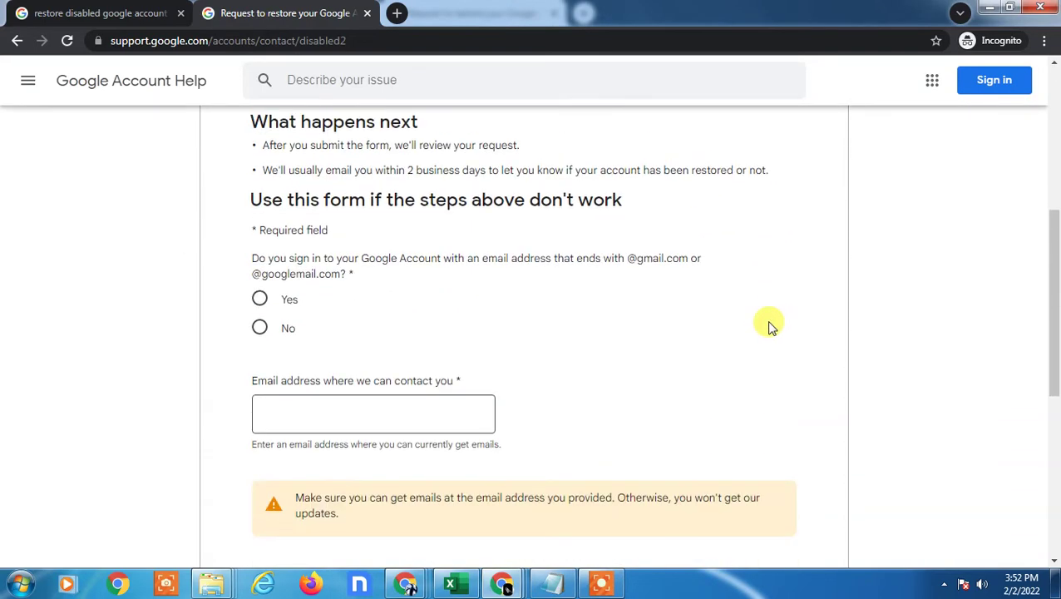
scroll(768, 325, "up", 3)
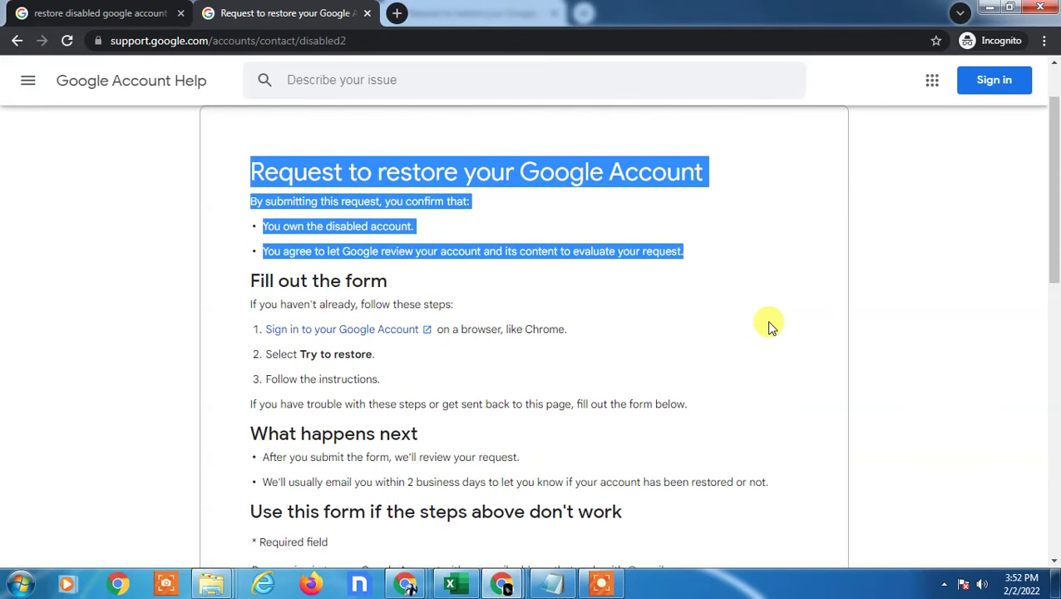
scroll(768, 325, "down", 2)
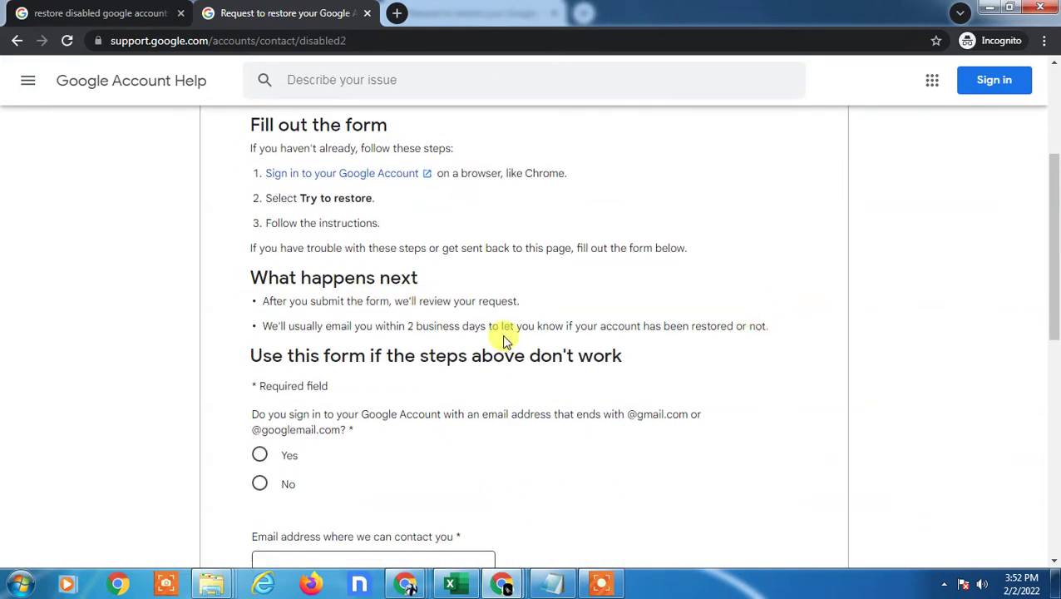
scroll(466, 324, "down", 2)
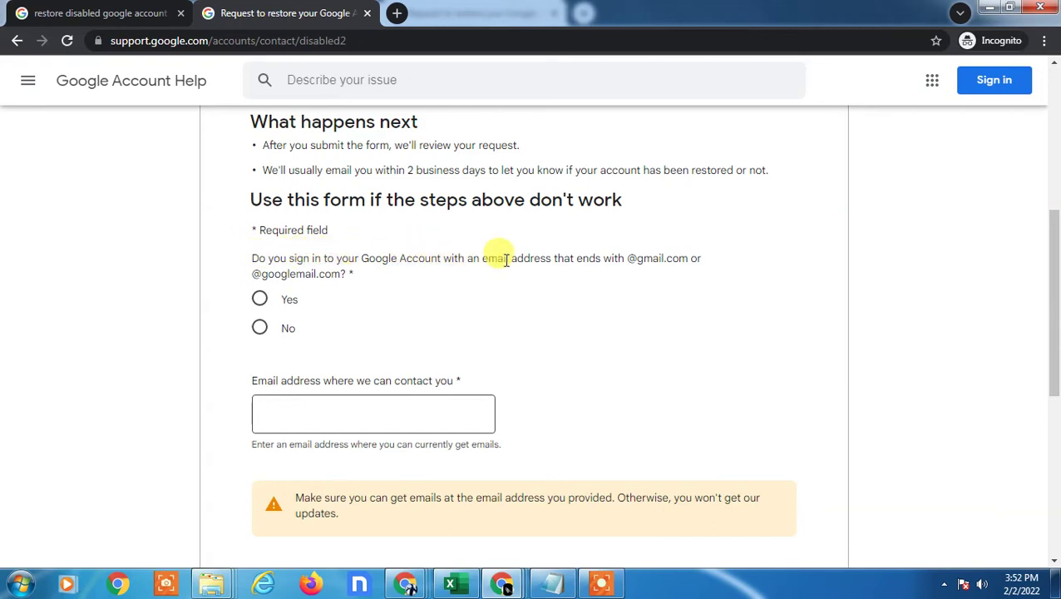
left_click_drag(627, 260, 682, 263)
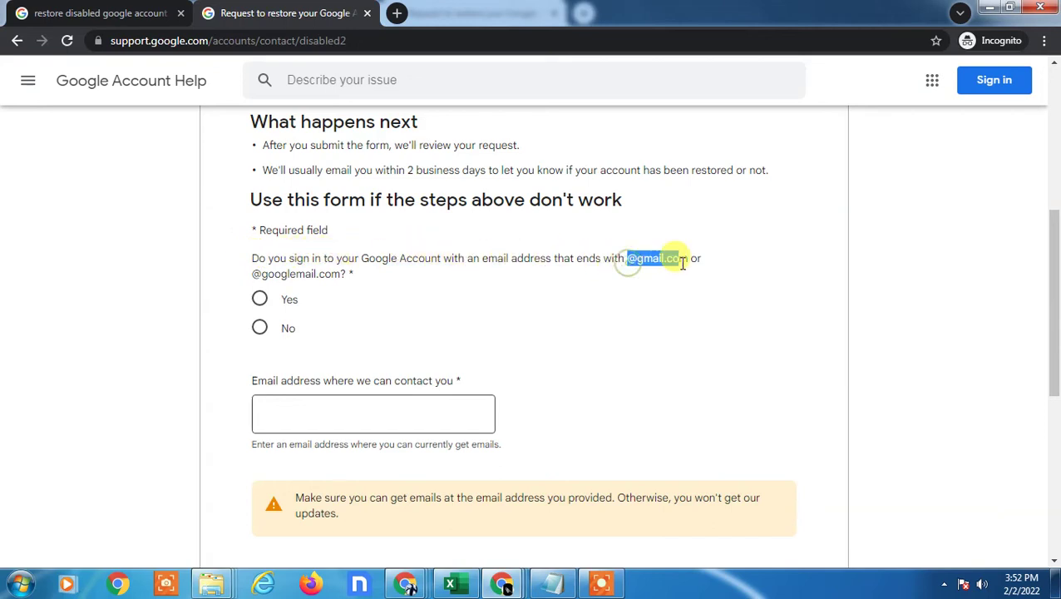
left_click(259, 298)
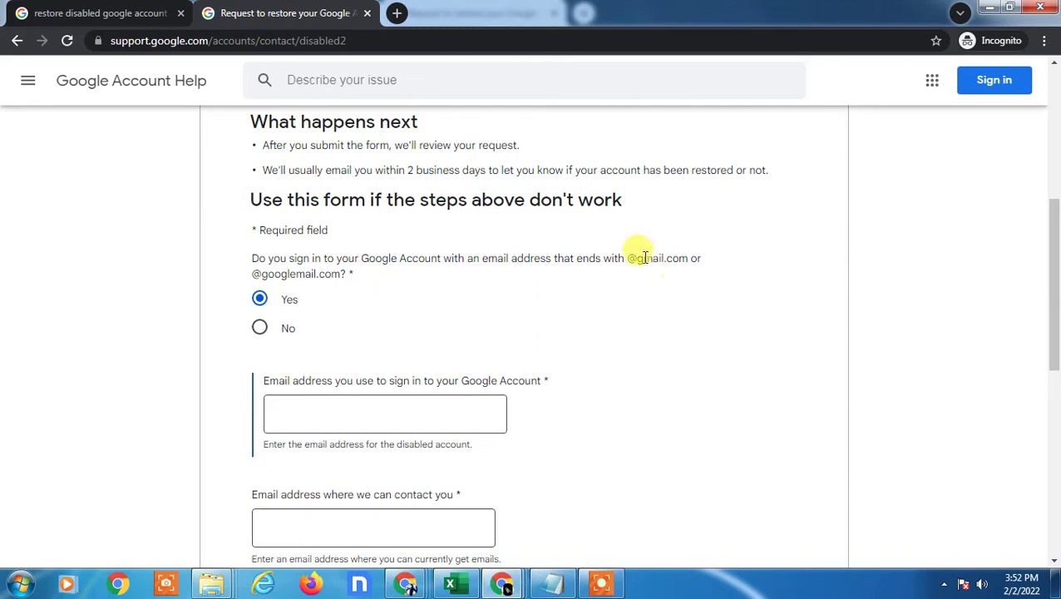
left_click_drag(645, 258, 664, 259)
scroll(395, 295, "down", 1)
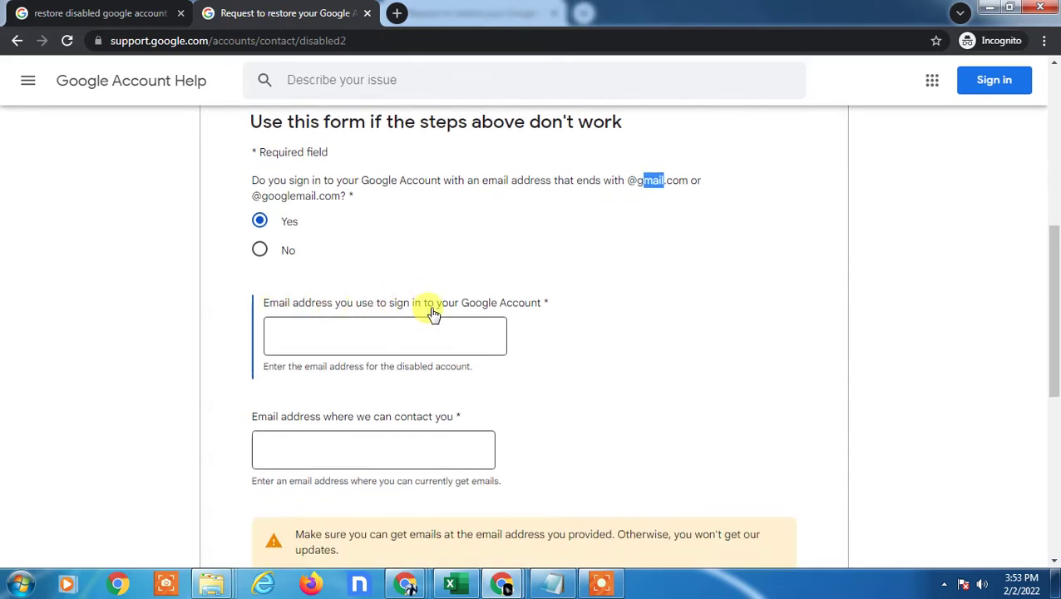
left_click(353, 331)
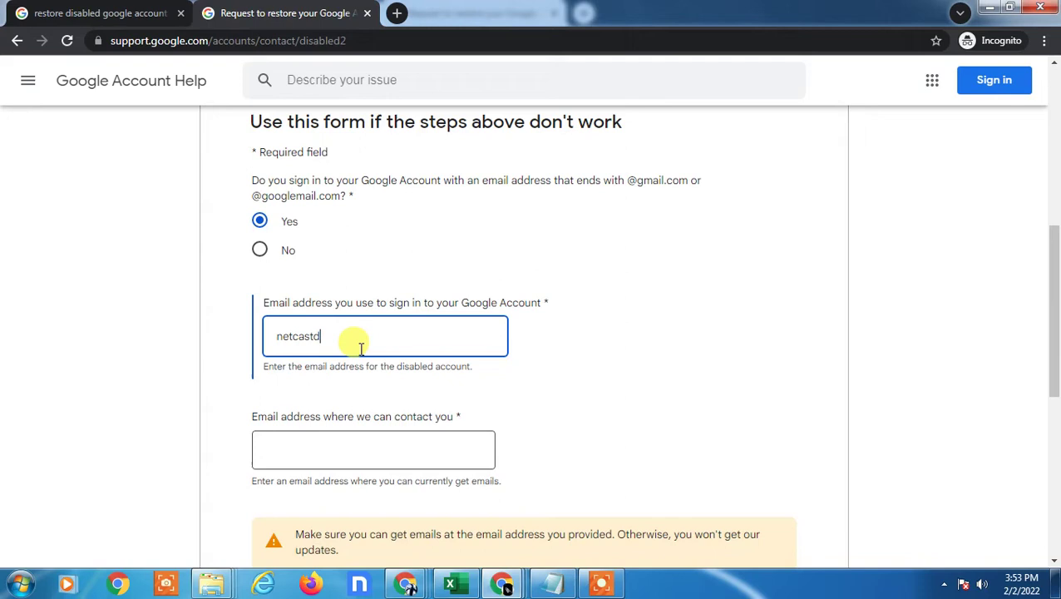
key("Tab")
scroll(374, 356, "down", 3)
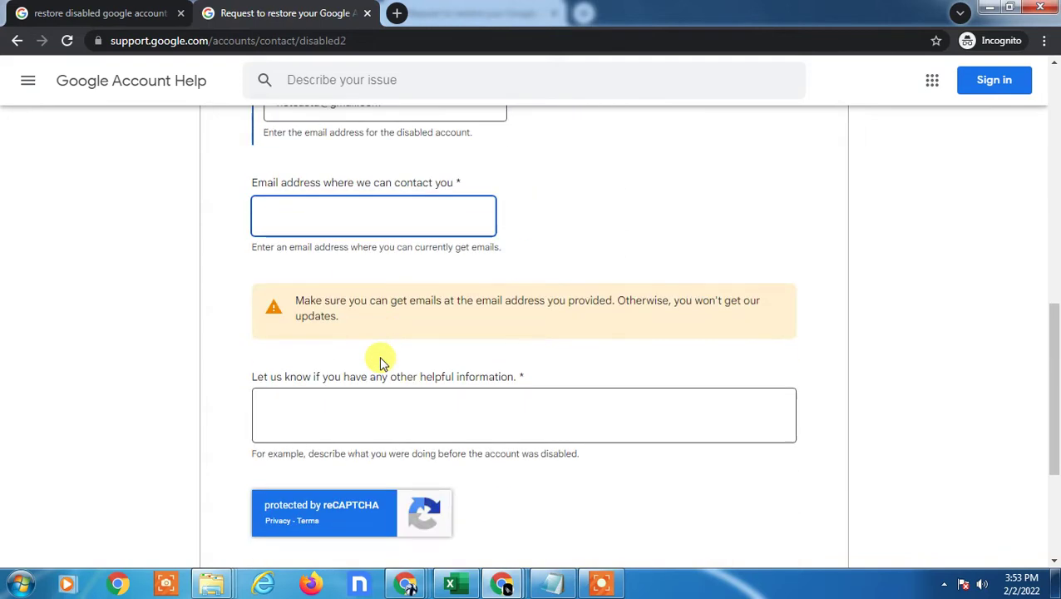
scroll(381, 364, "up", 1)
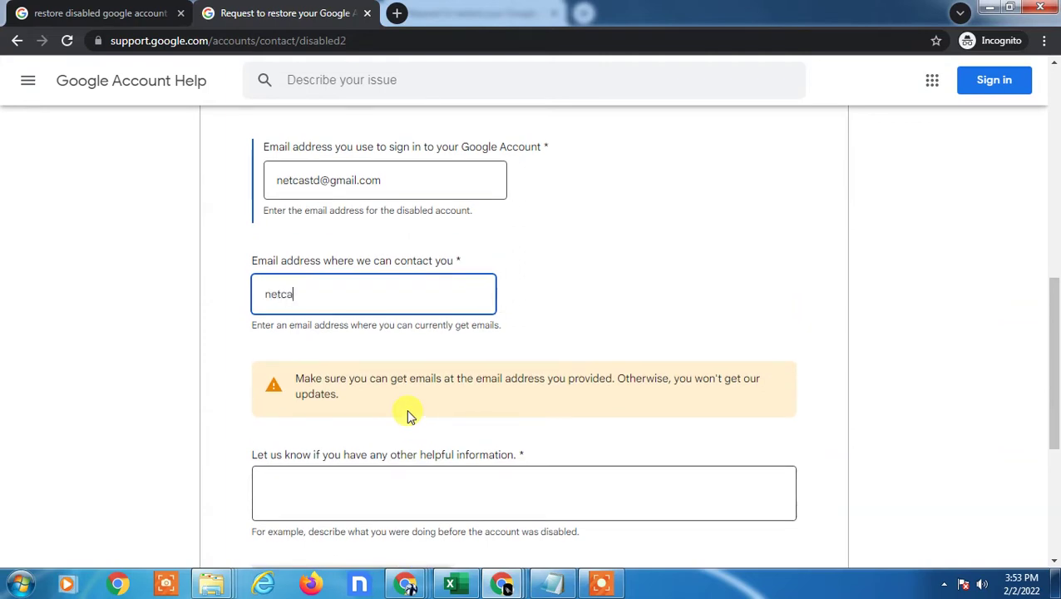
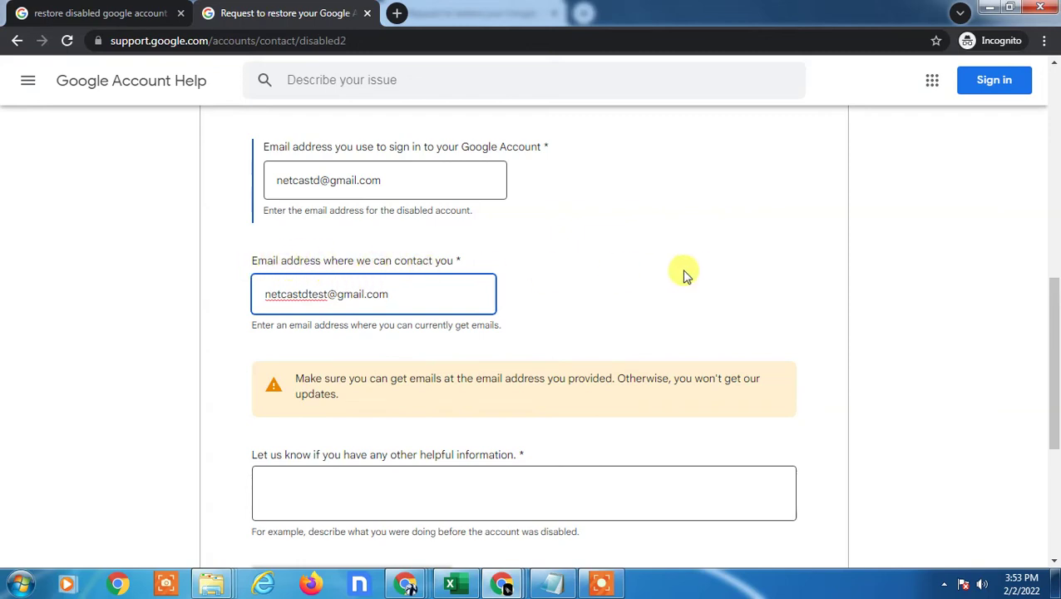
scroll(690, 274, "down", 2)
left_click(385, 336)
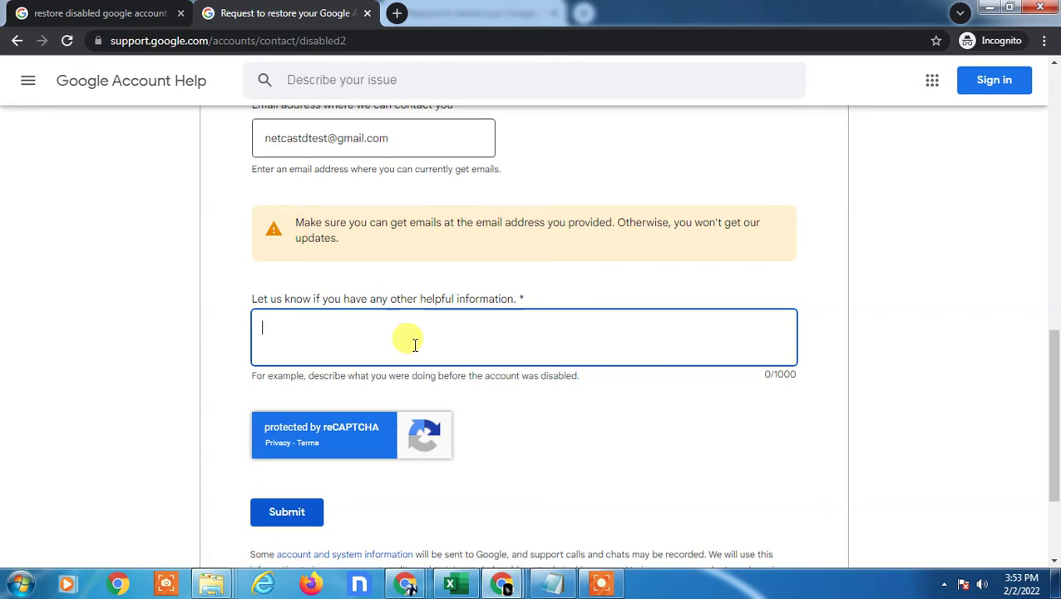
Step: Write a message explaining the account was disabled, mentioning its YouTube channel, and asking for a review
type("her")
key("BackSpace")
key("BackSpace")
type("tea")
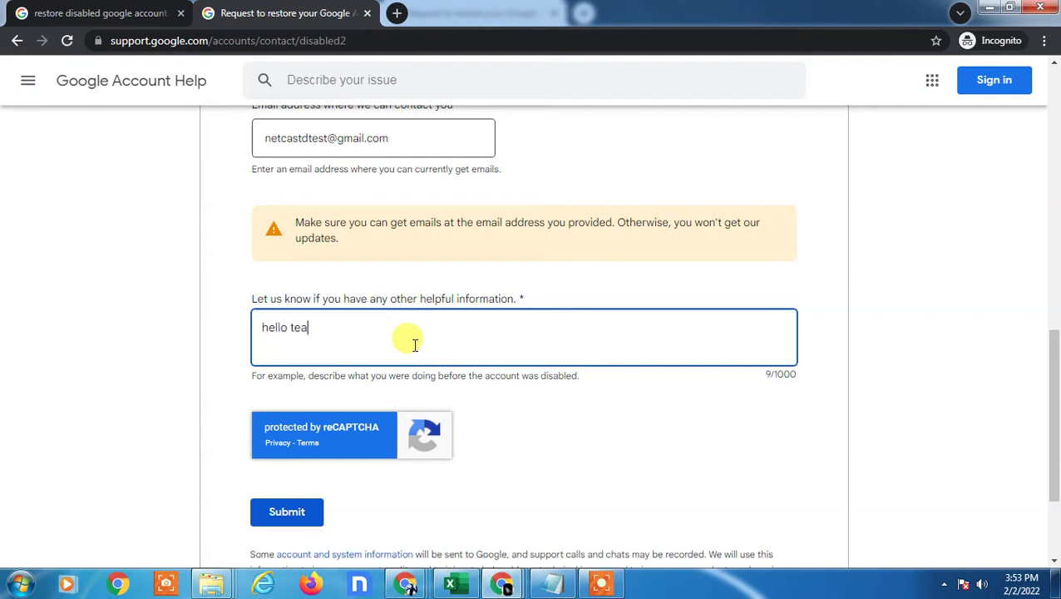
type("m, my acc")
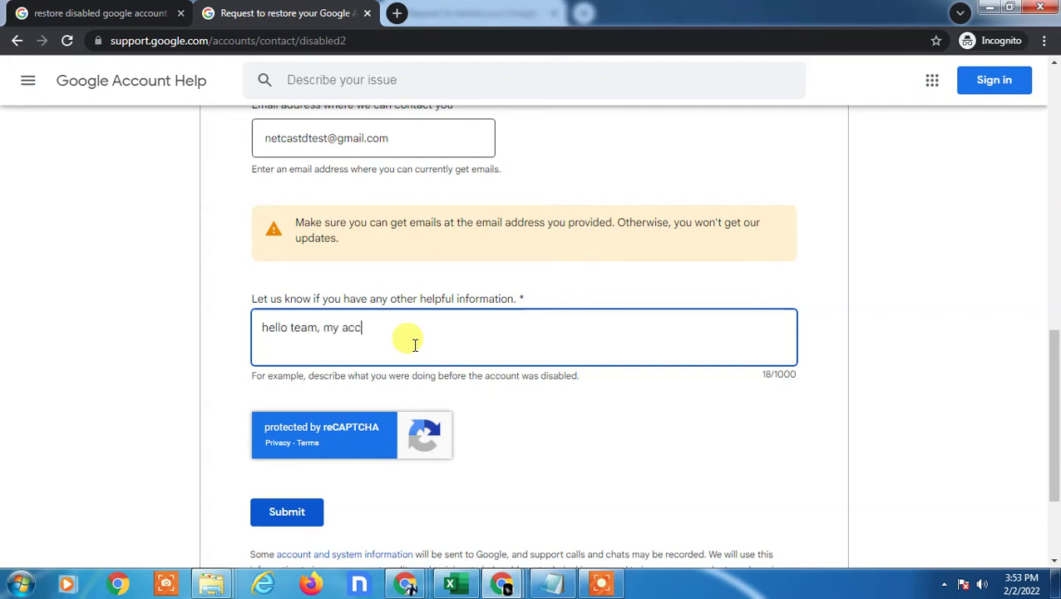
type("ount")
key("BackSpace")
key("BackSpace")
key("BackSpace")
key("BackSpace")
key("BackSpace")
key("BackSpace")
key("BackSpace")
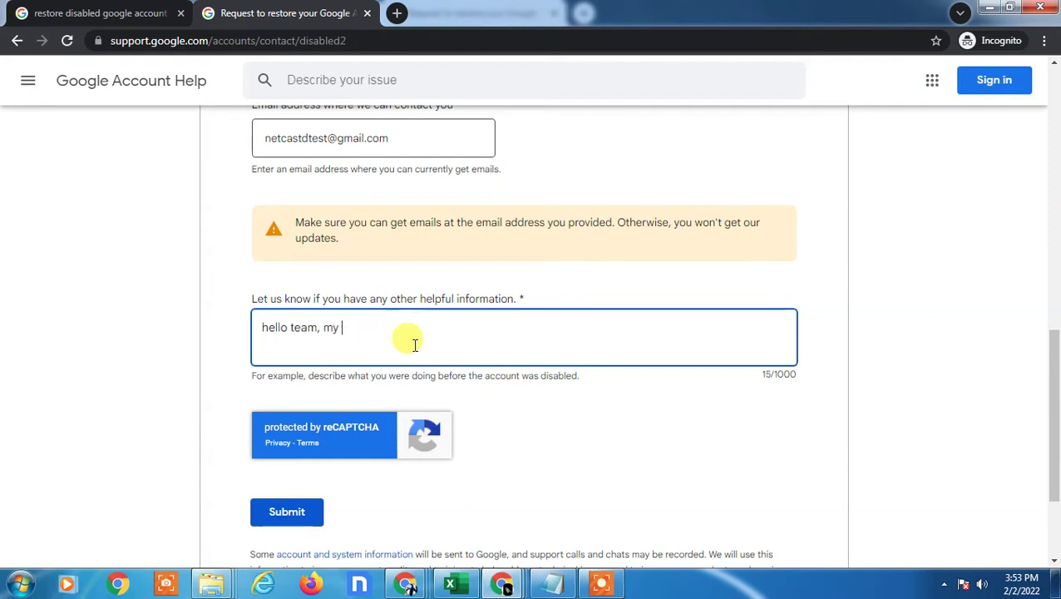
type("google account has")
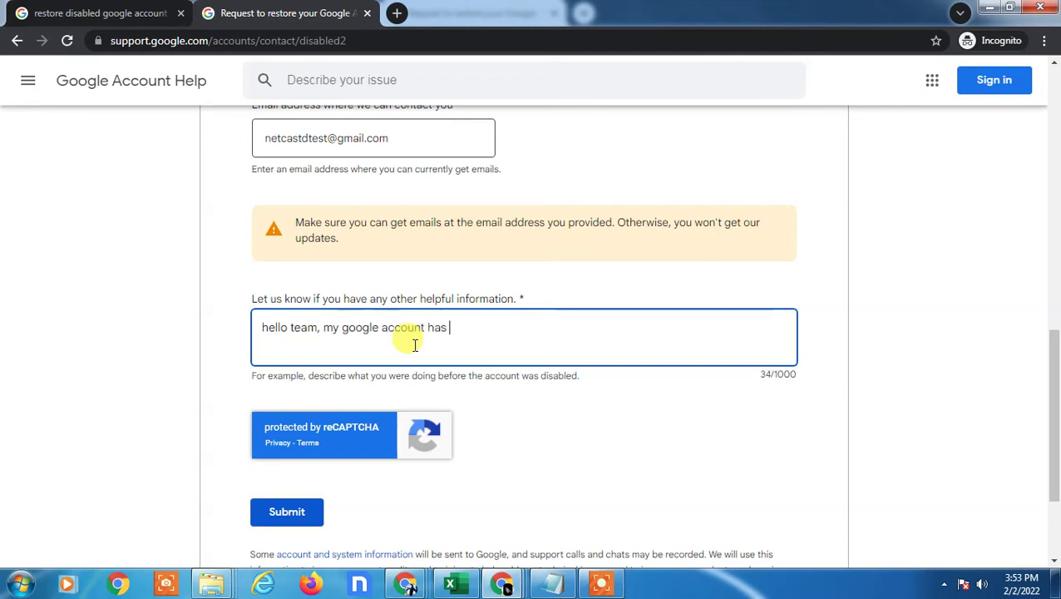
type("isab")
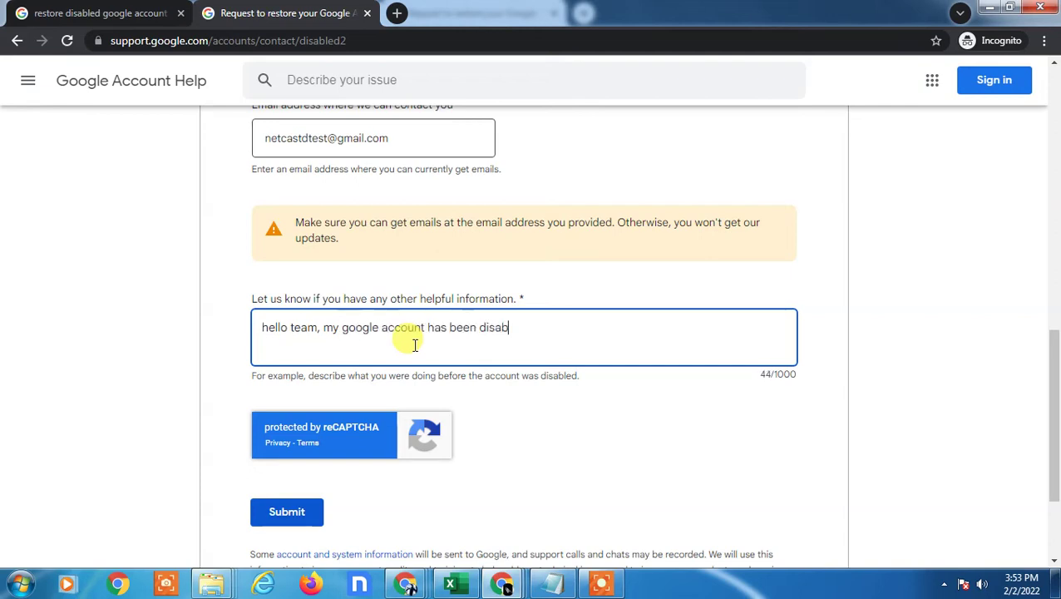
type("d. i do")
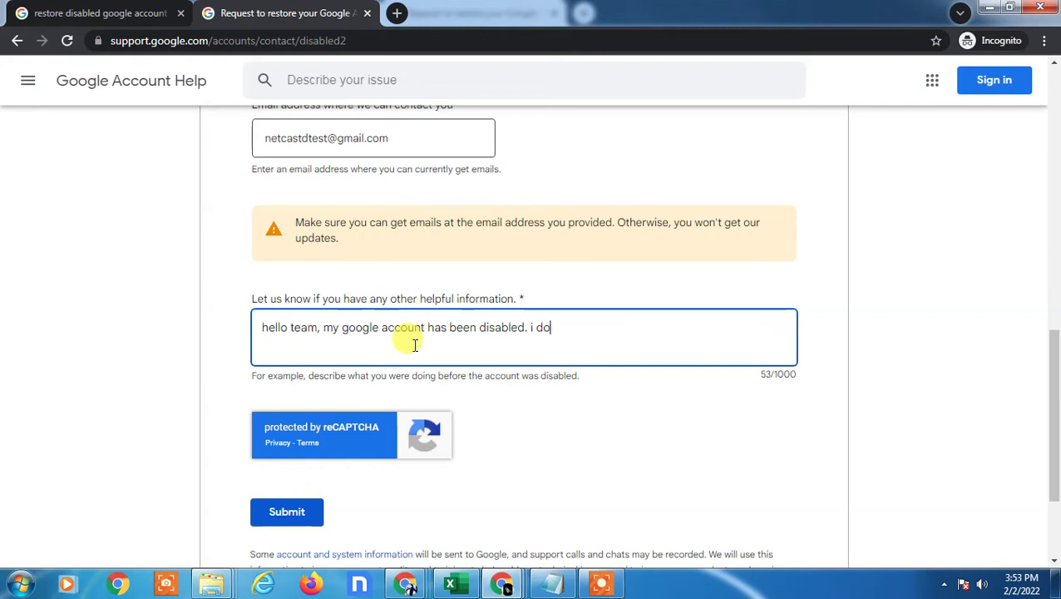
type("nt no for what re")
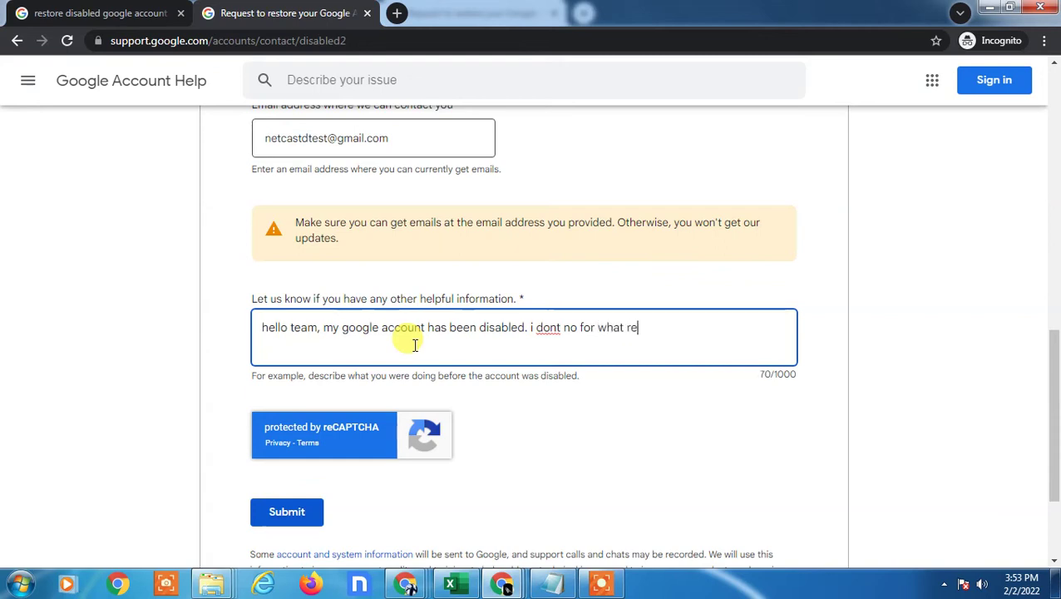
type(". i have")
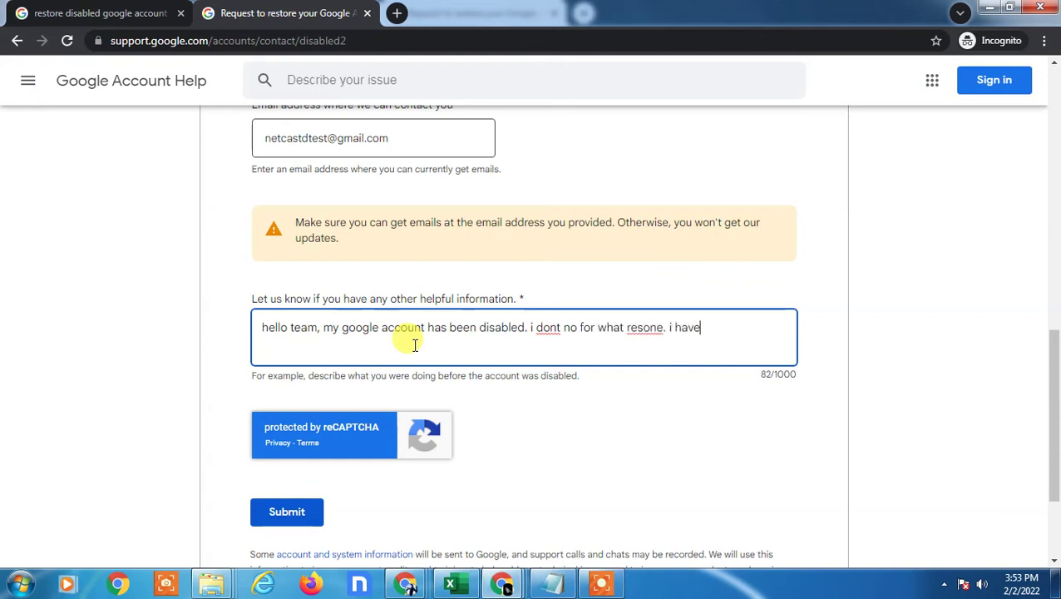
type("outube ch")
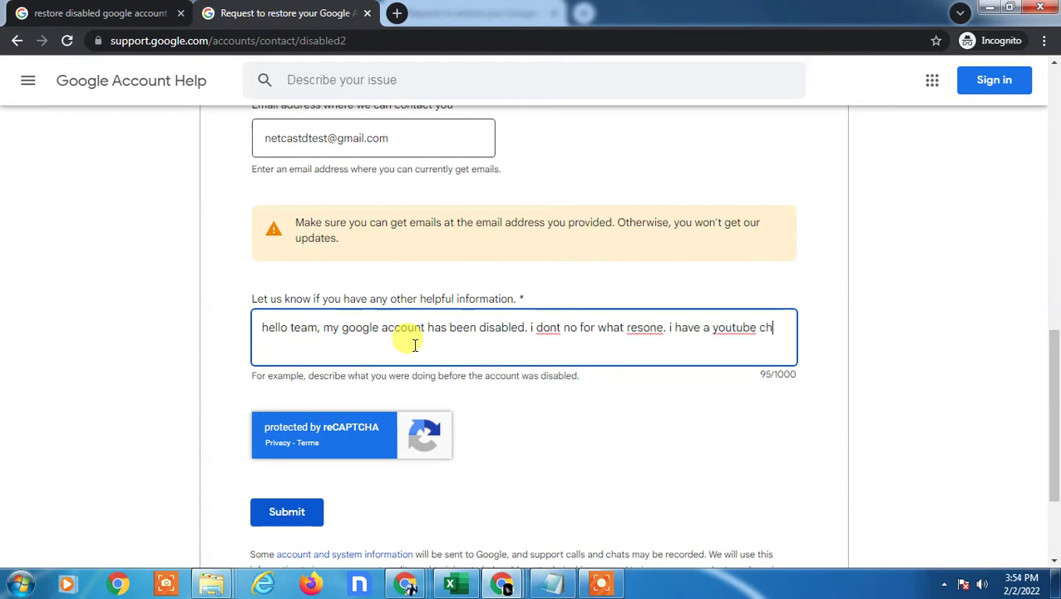
type("anne ")
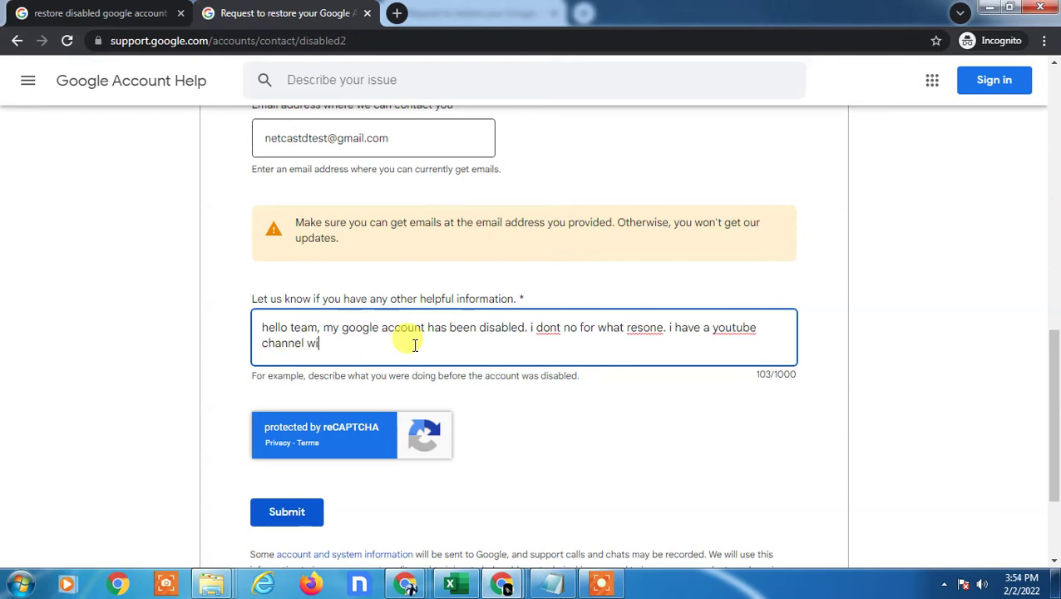
type("th the same e")
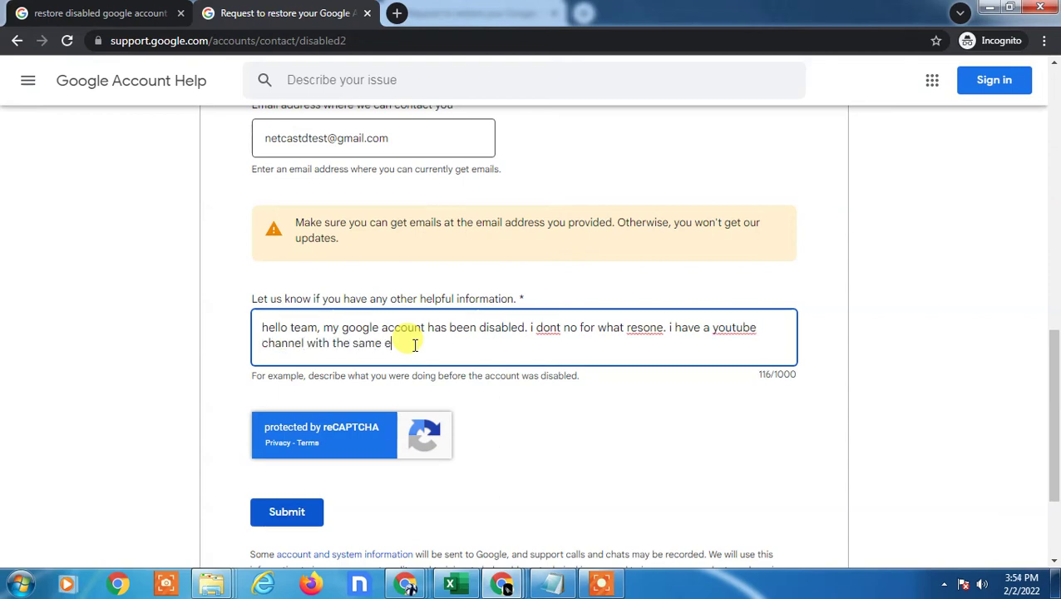
type("mail")
type("d.")
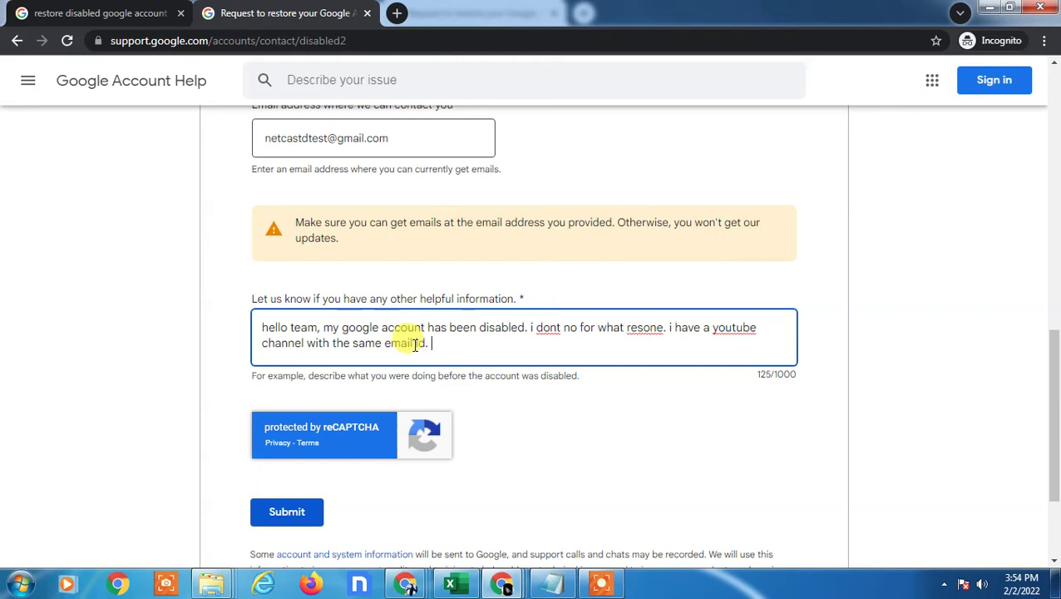
type("so ")
type("y")
key("BackSpace")
key("BackSpace")
key("BackSpace")
type("ki")
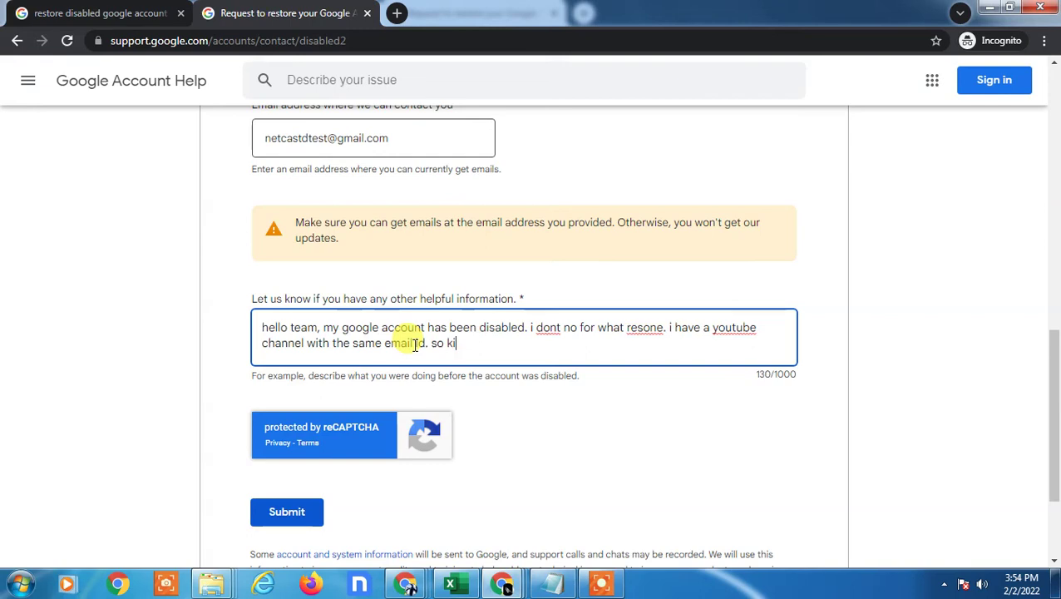
type("ndly")
type("view my")
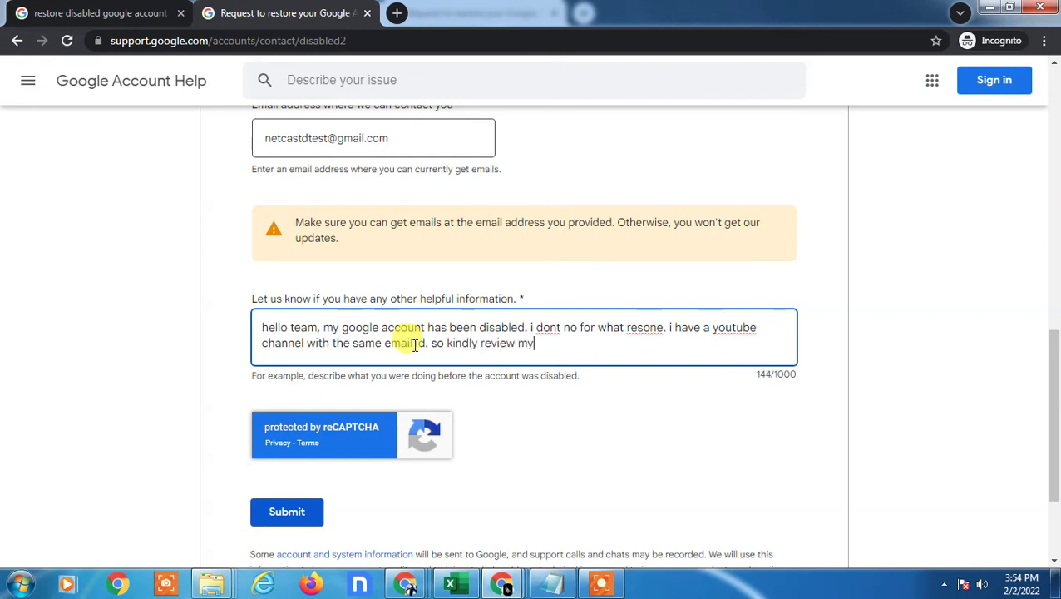
type(" account . a")
type("nd he")
type("e")
key("Return")
key("Return")
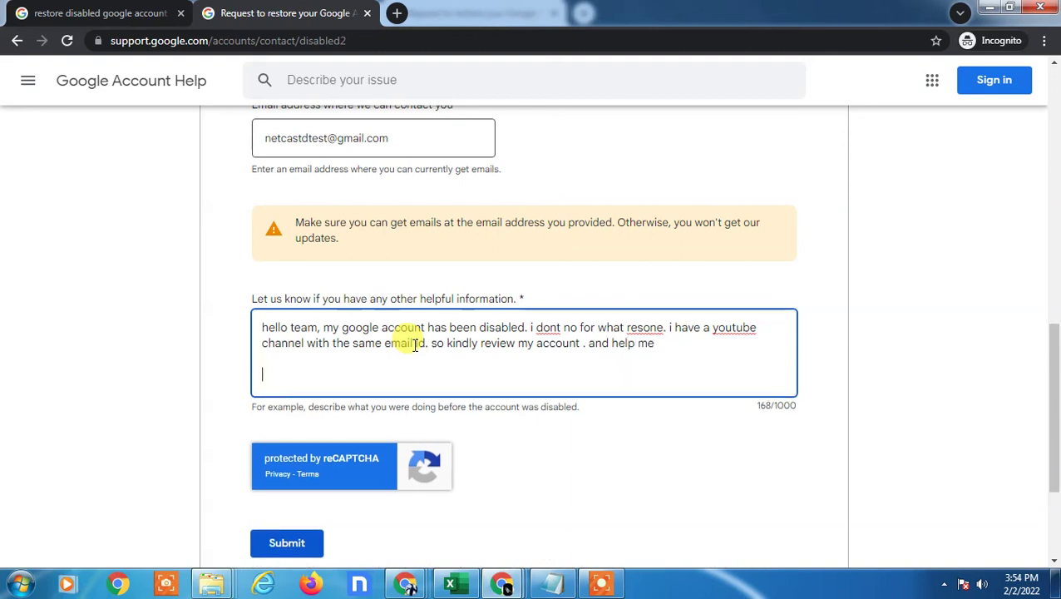
Step: Sign off the message with 'thanks' and scroll through the completed form without submitting
type("thanks")
scroll(412, 358, "down", 2)
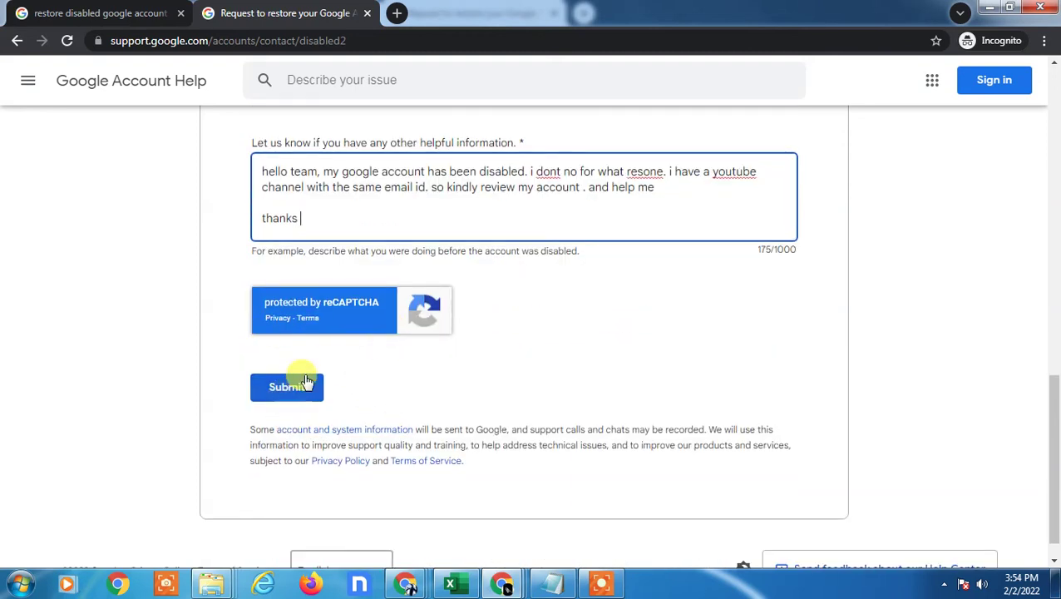
scroll(438, 385, "down", 1)
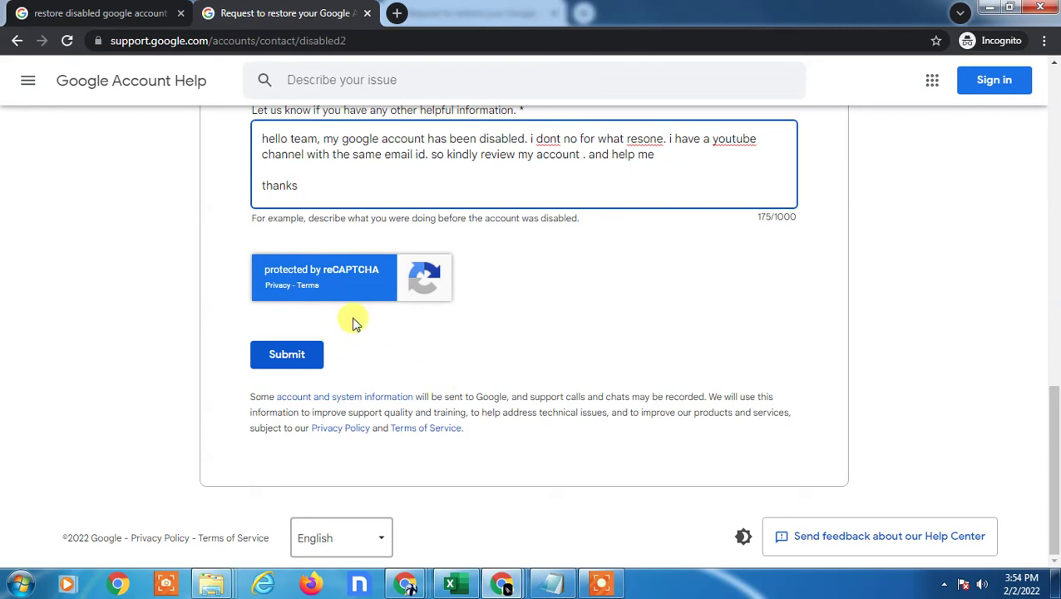
scroll(503, 318, "up", 1)
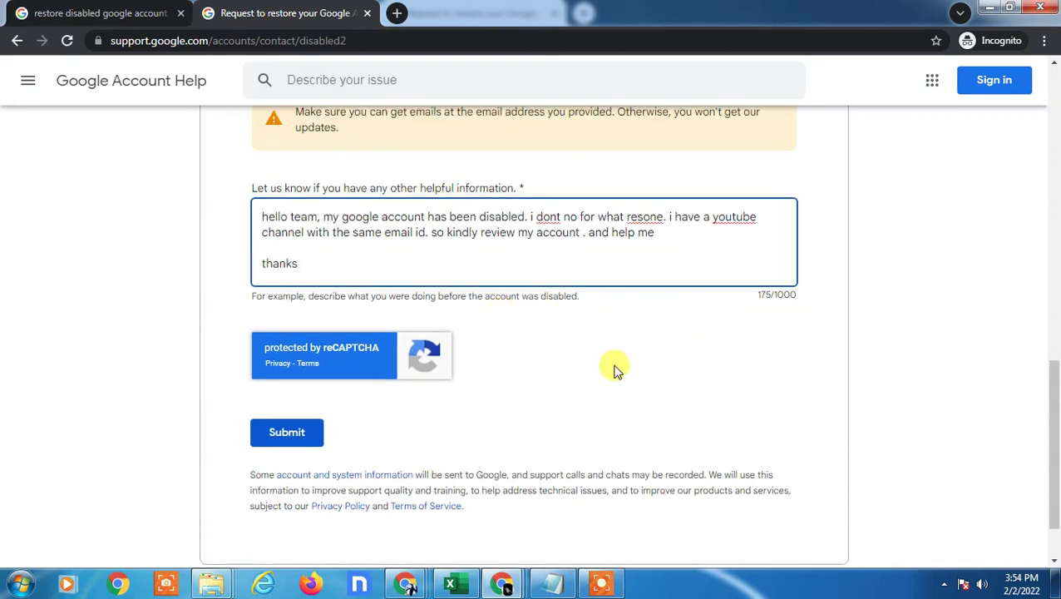
scroll(540, 333, "up", 2)
left_click_drag(267, 183, 408, 182)
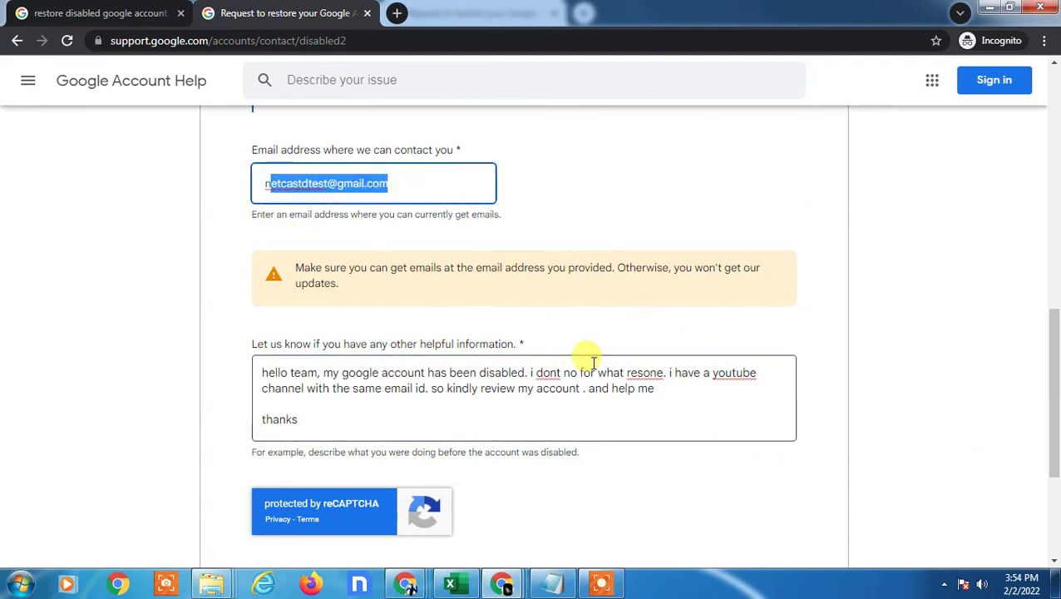
scroll(598, 363, "up", 3)
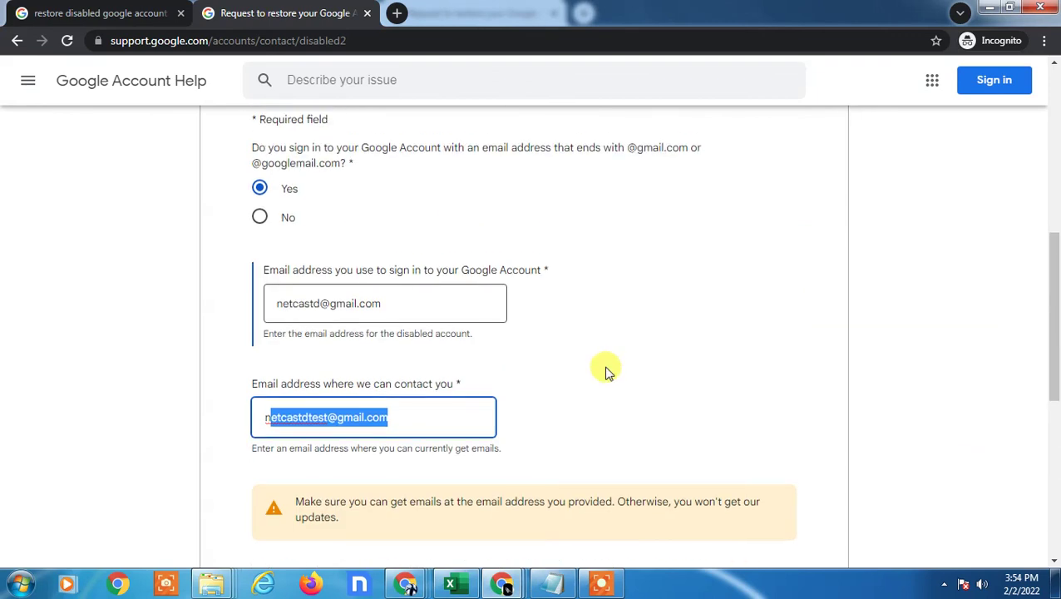